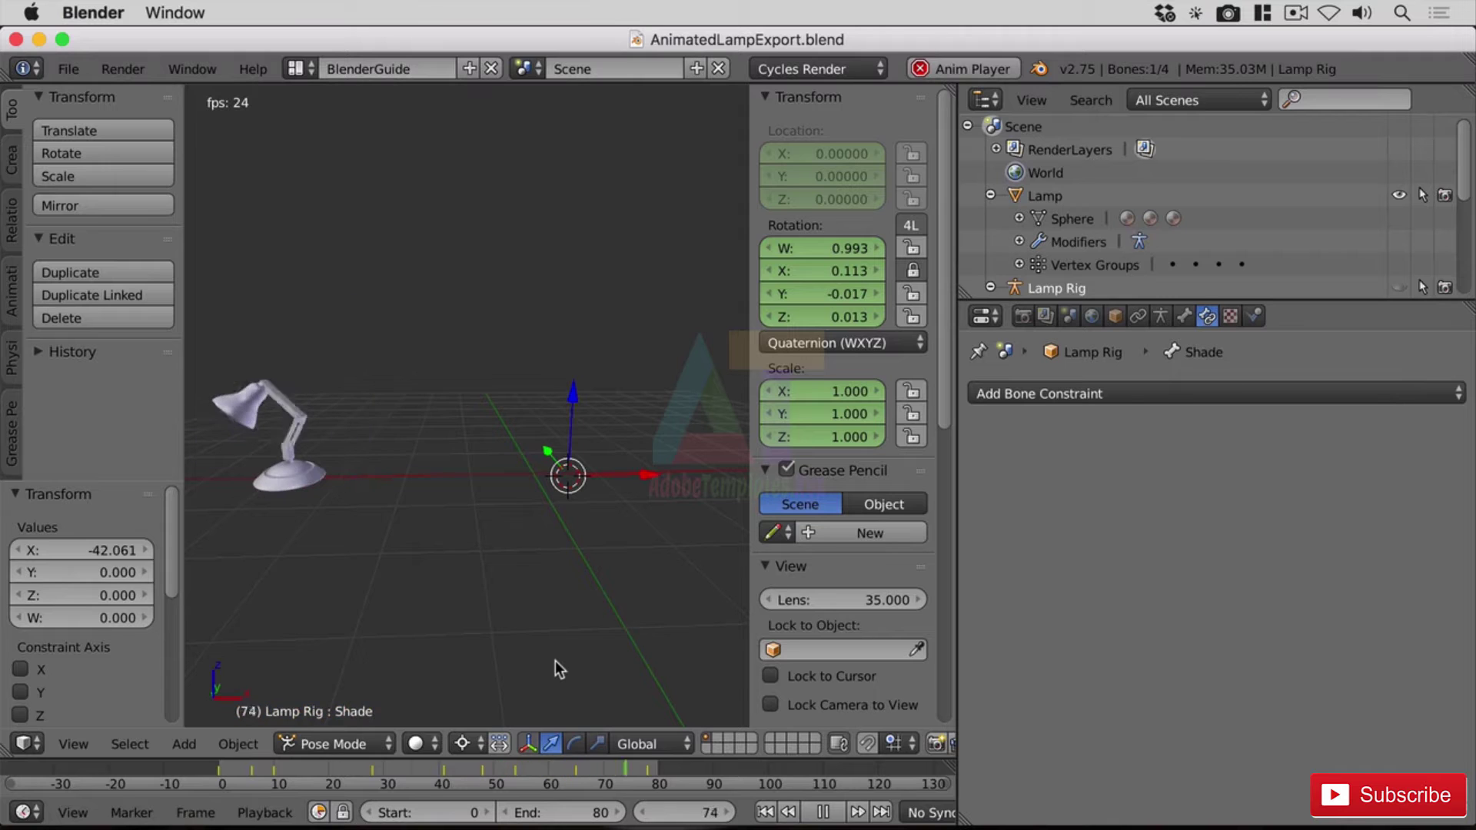
Stop the animation at frame 0 and export the lamp scene as AnimatedLampExport.fbx into the 05.animated.lamp folder
left_click(807, 815)
left_click(766, 813)
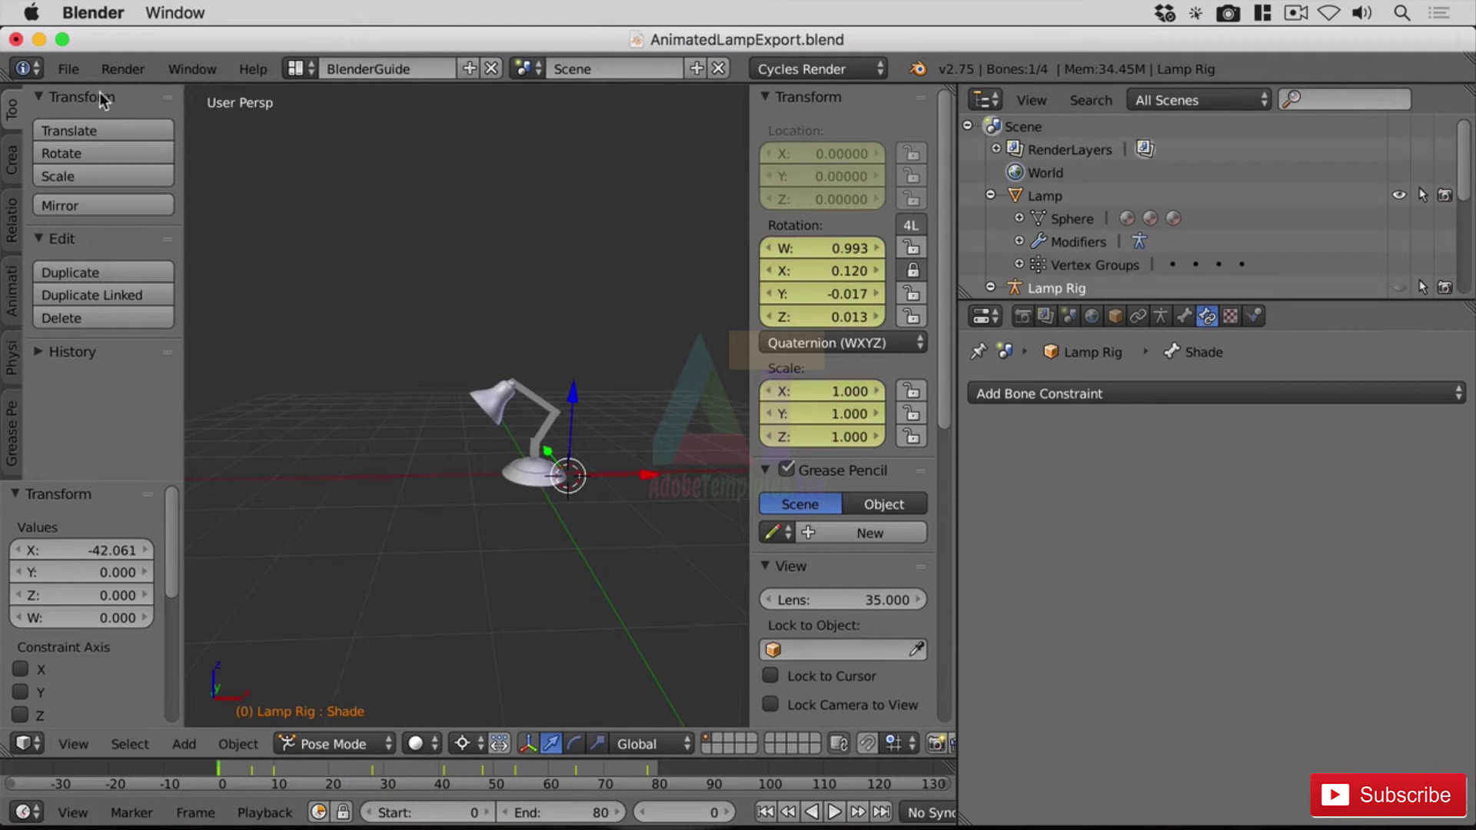
left_click(68, 69)
mouse_move(135, 507)
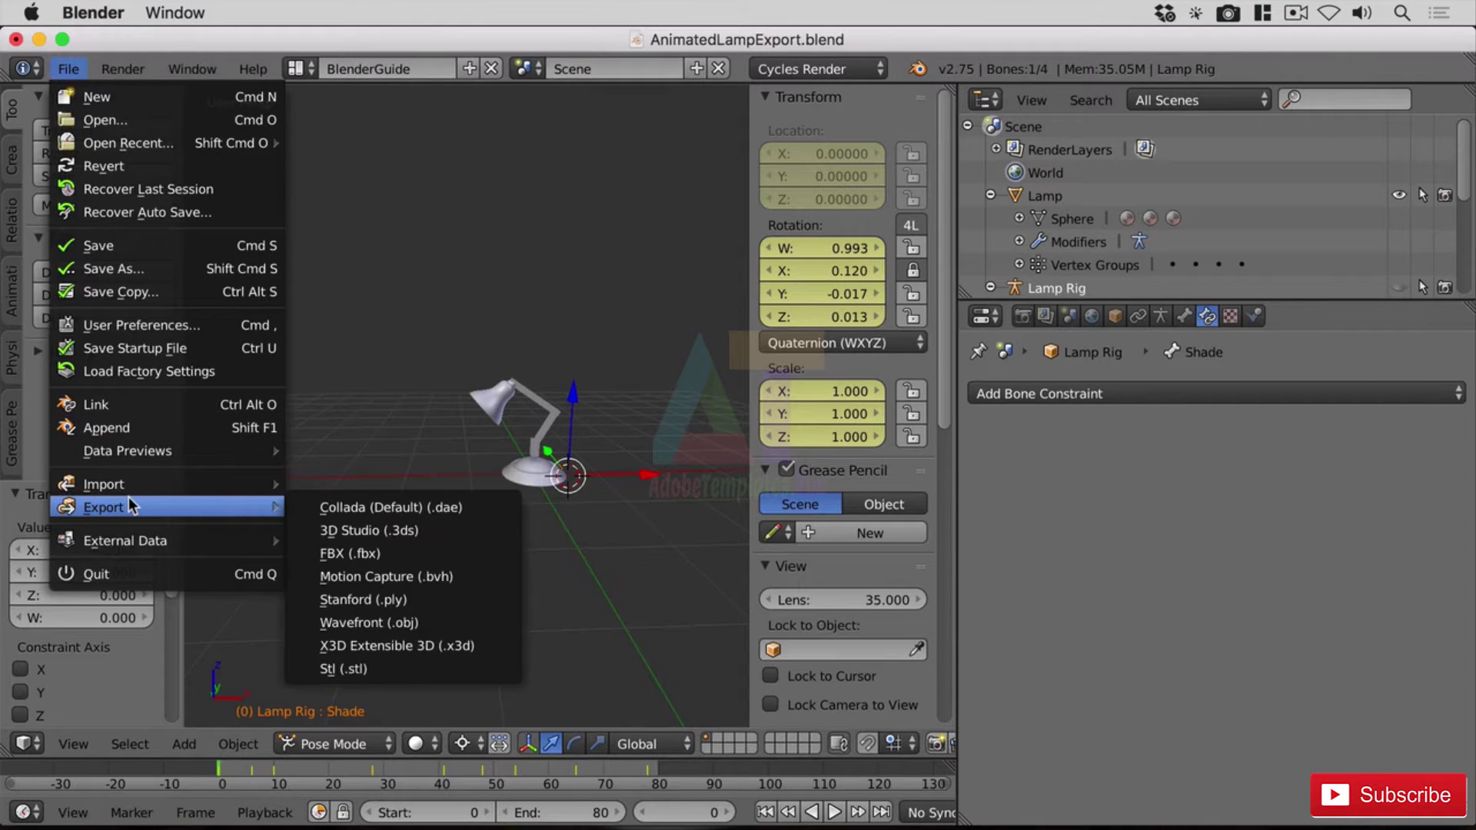
left_click(415, 554)
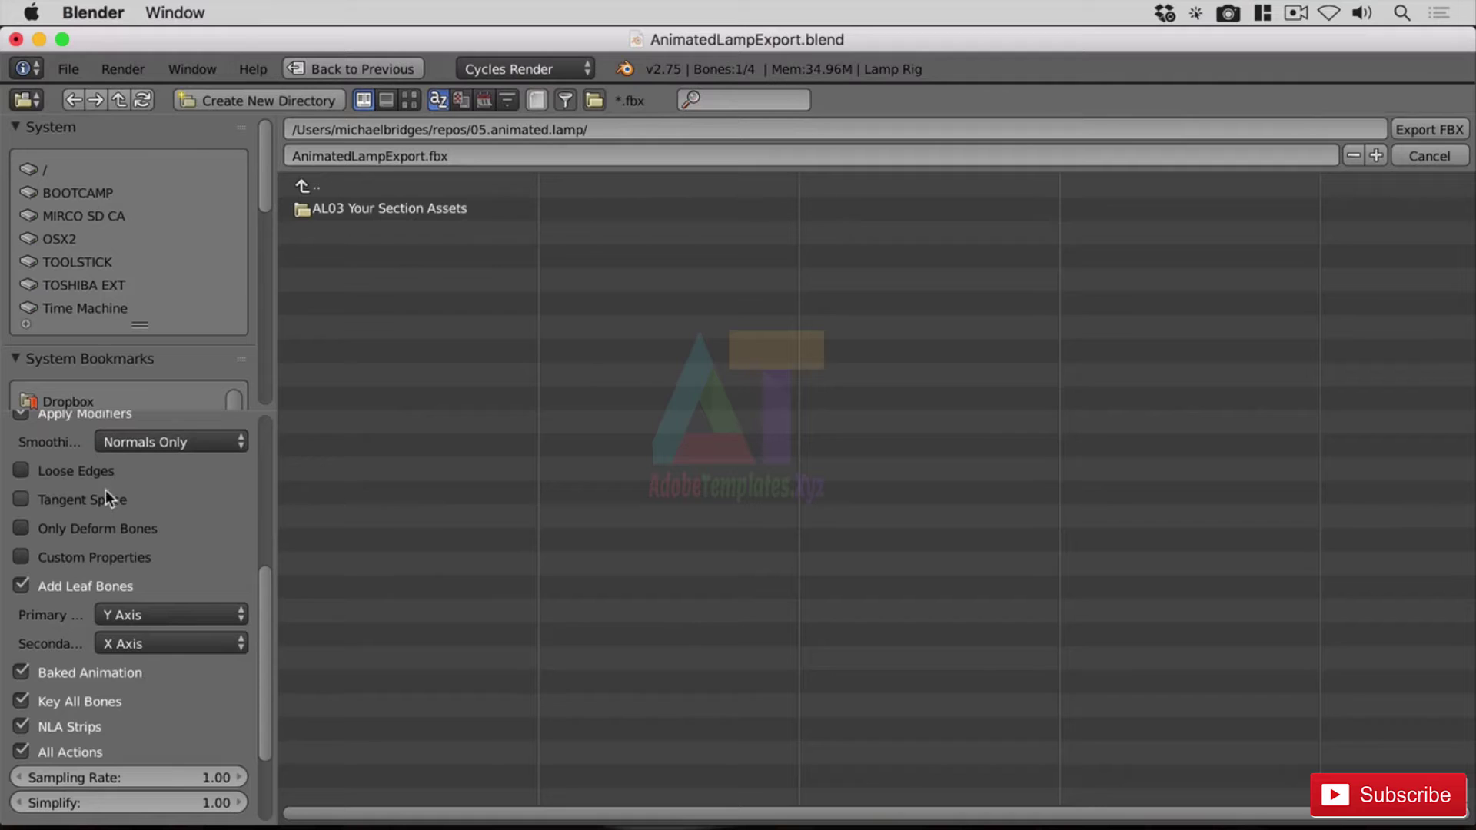
left_click_drag(216, 407, 216, 544)
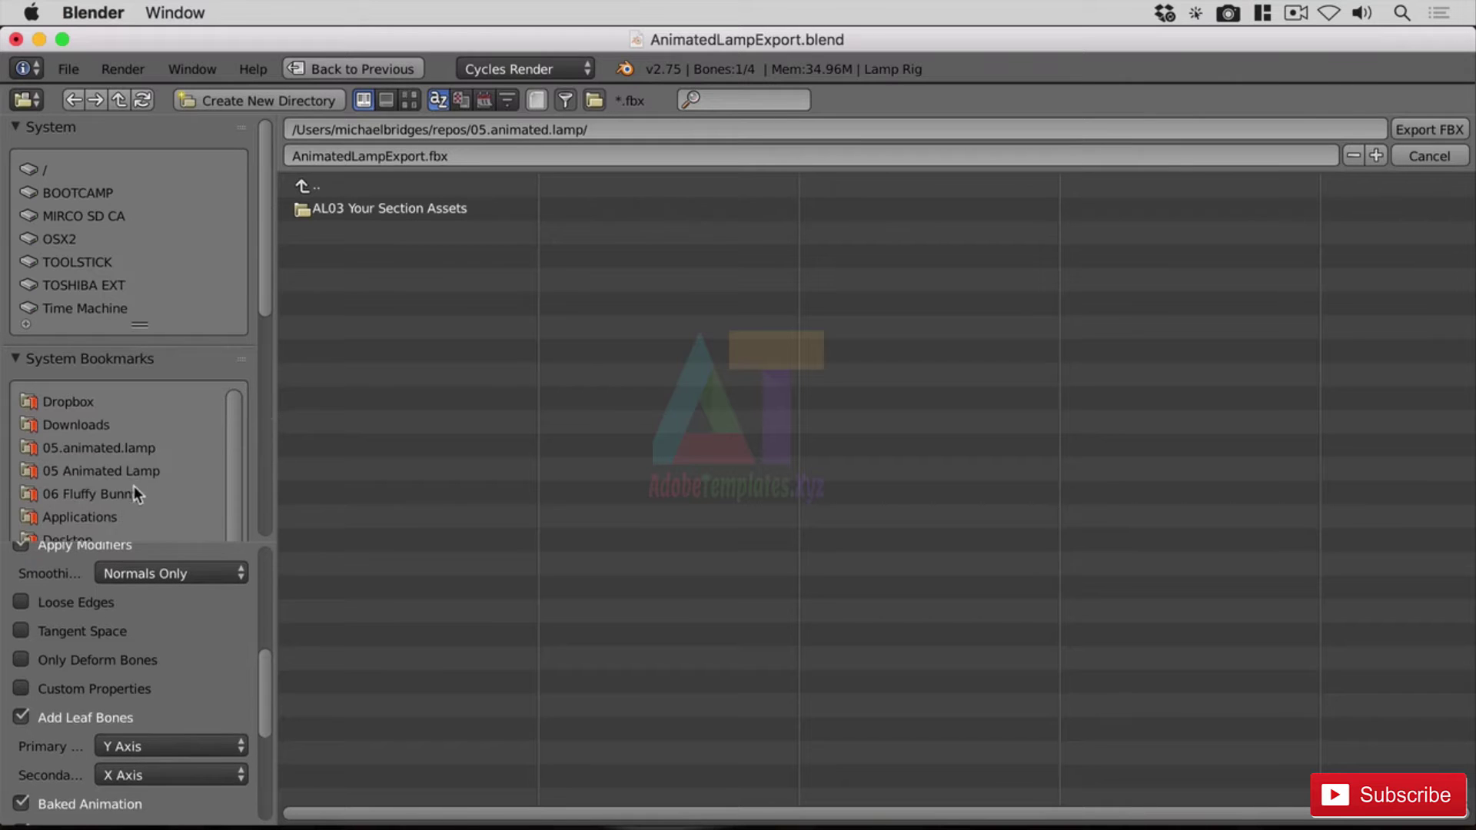
left_click(126, 473)
left_click(127, 447)
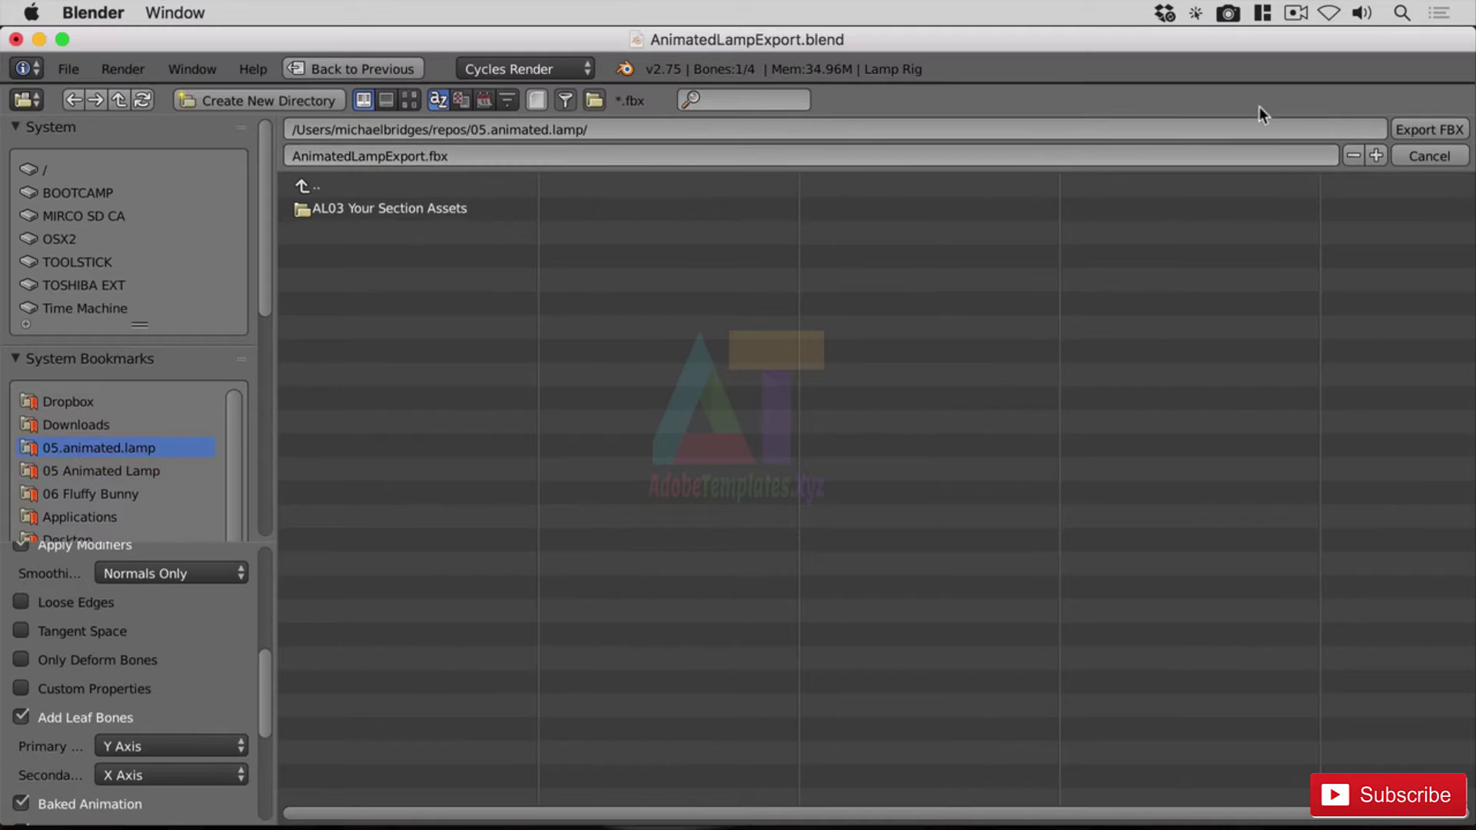
left_click(1432, 128)
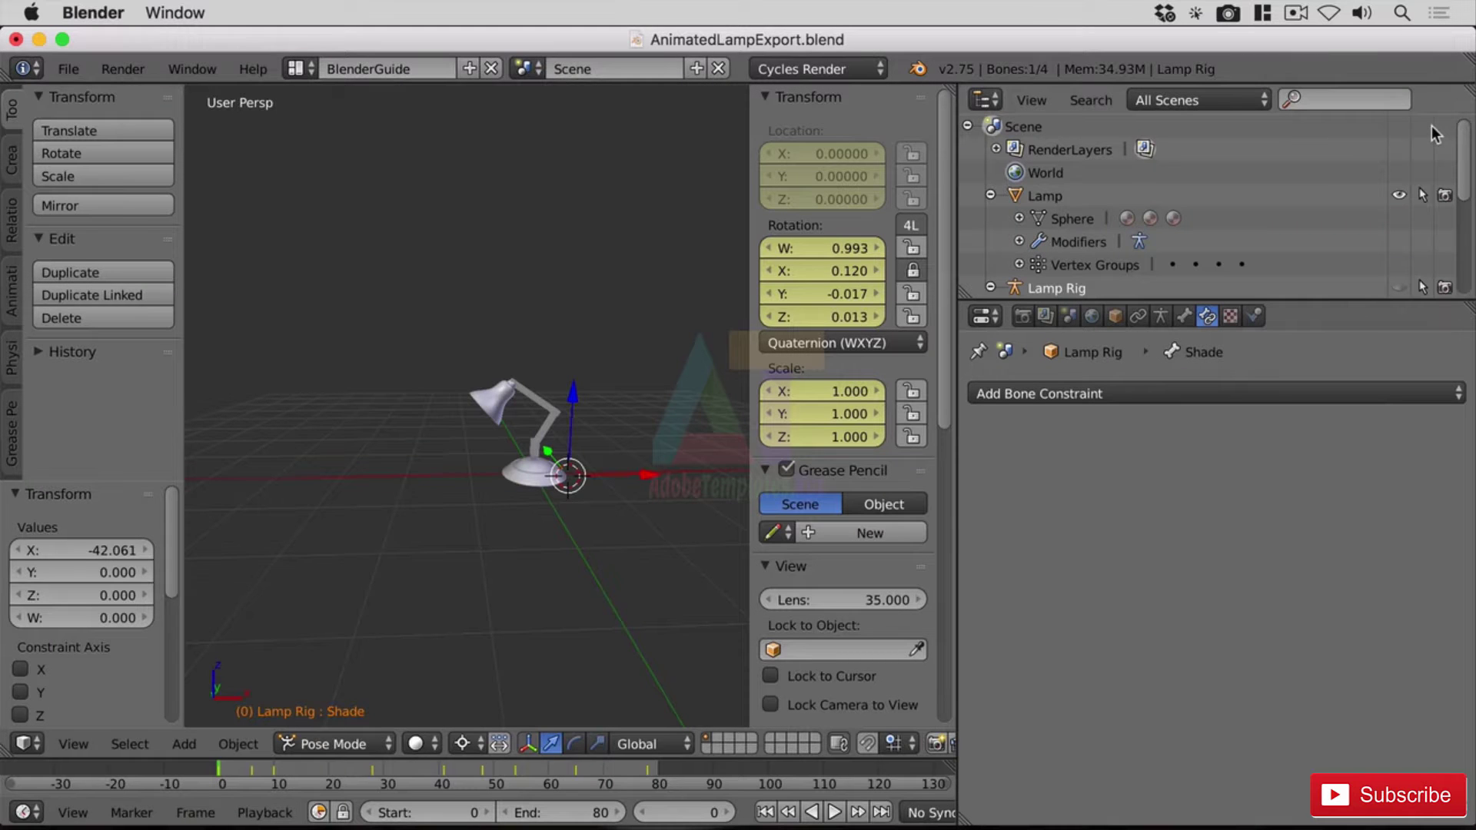
Switch to Unity and import AnimatedLampExport.fbx from the 05.animated.lamp folder as a new asset
mouse_move(585, 824)
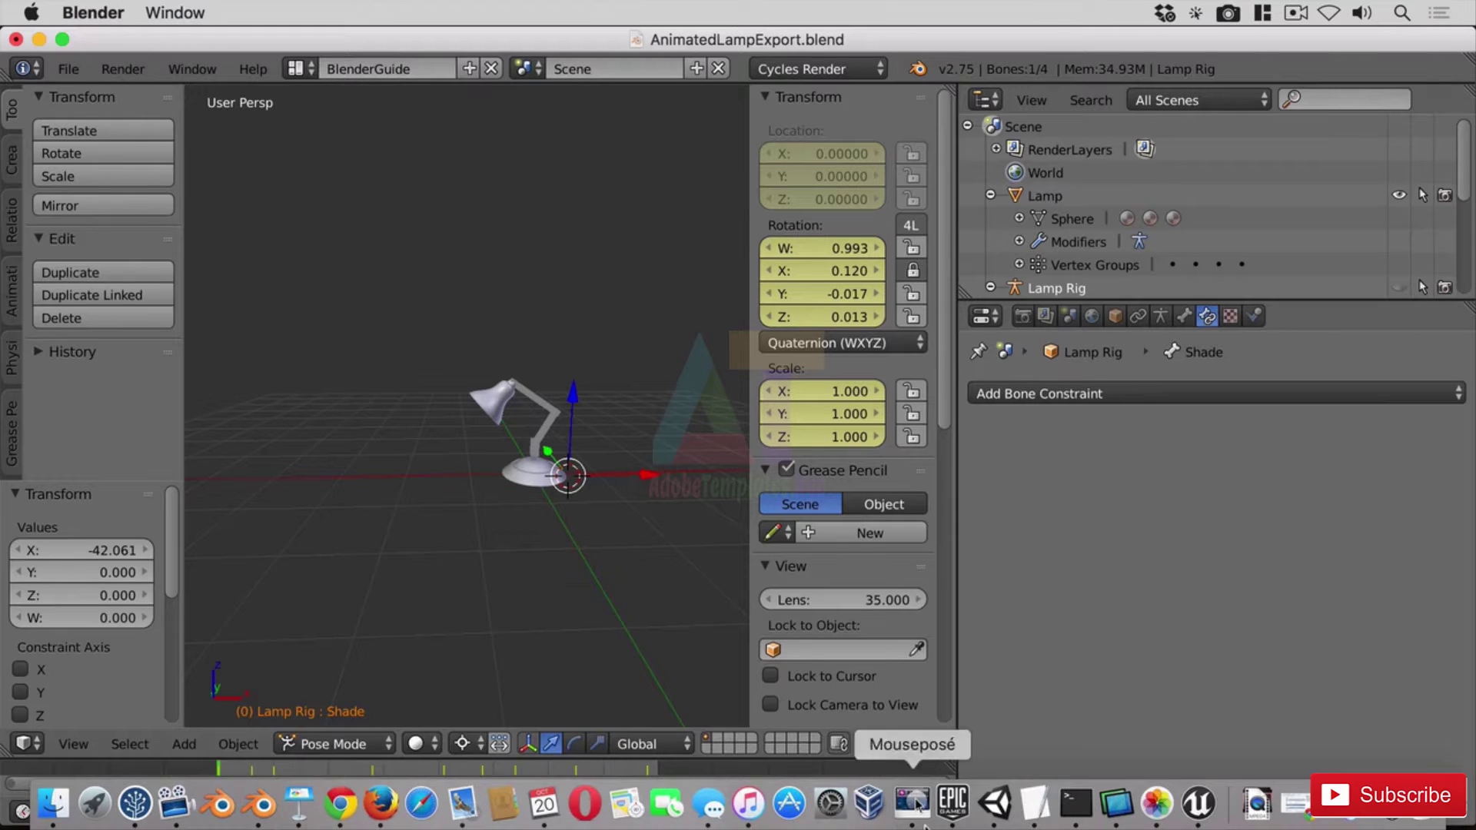
left_click(993, 803)
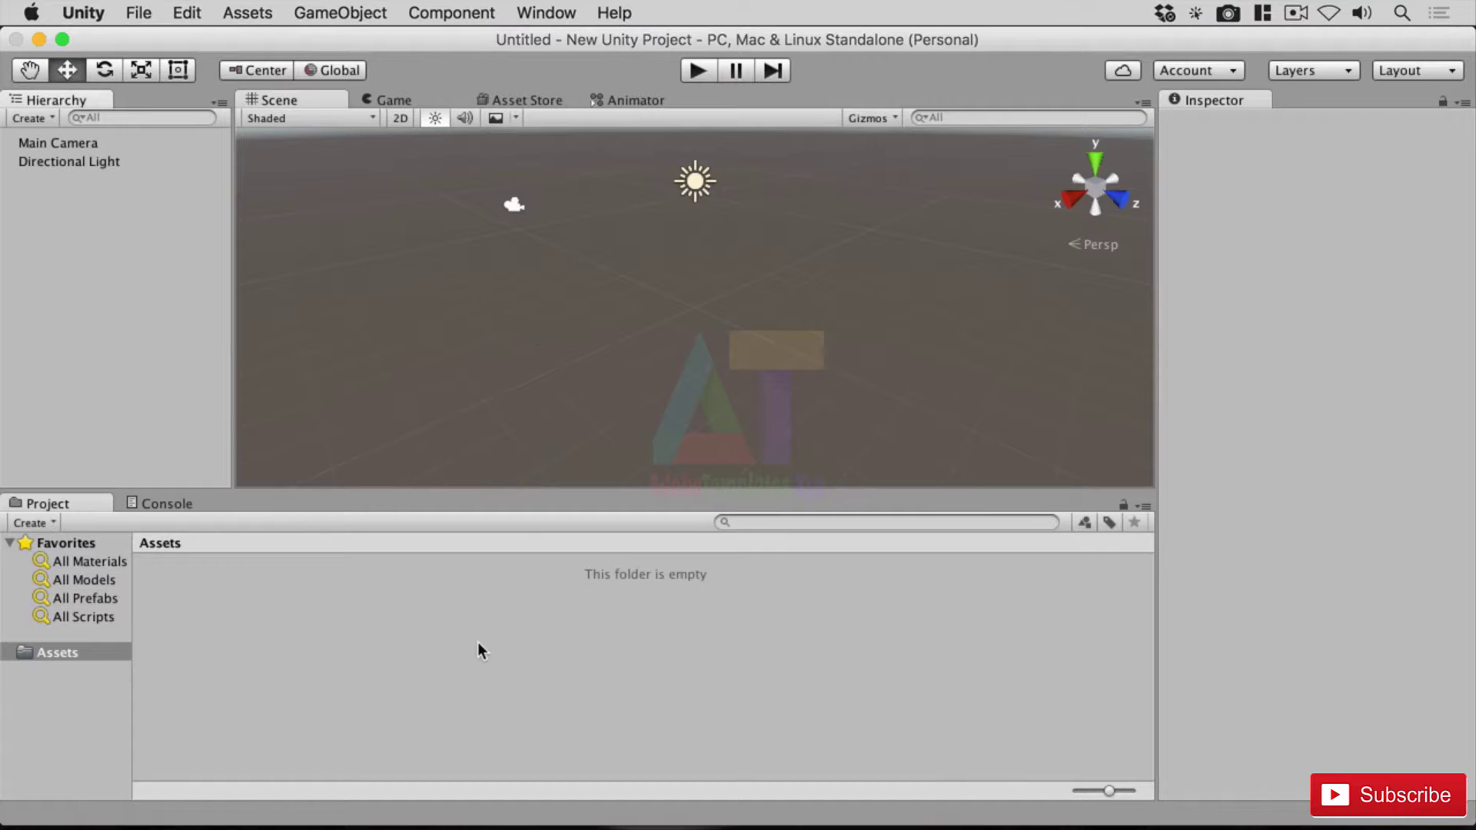
right_click(404, 651)
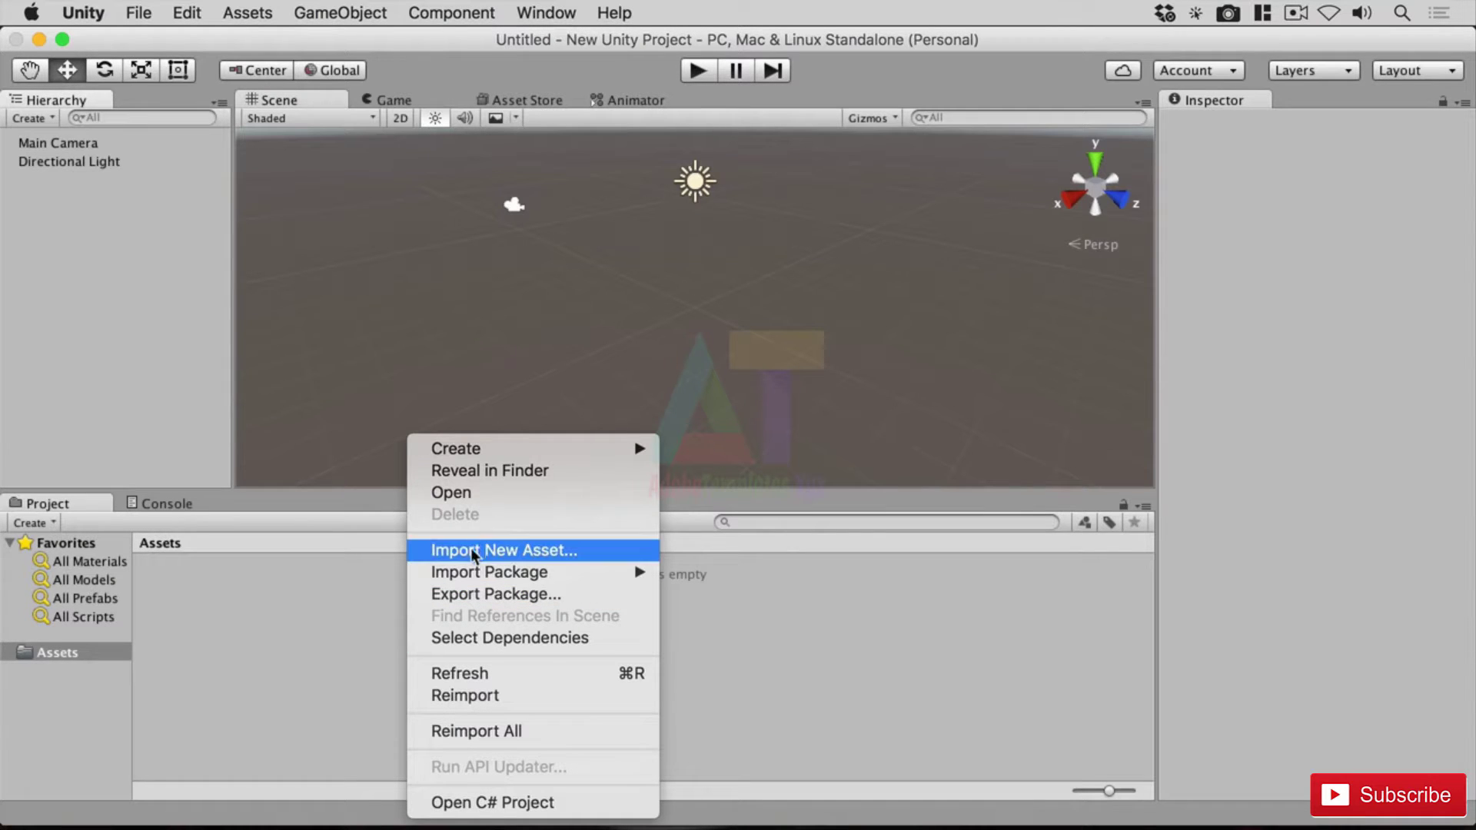
left_click(551, 551)
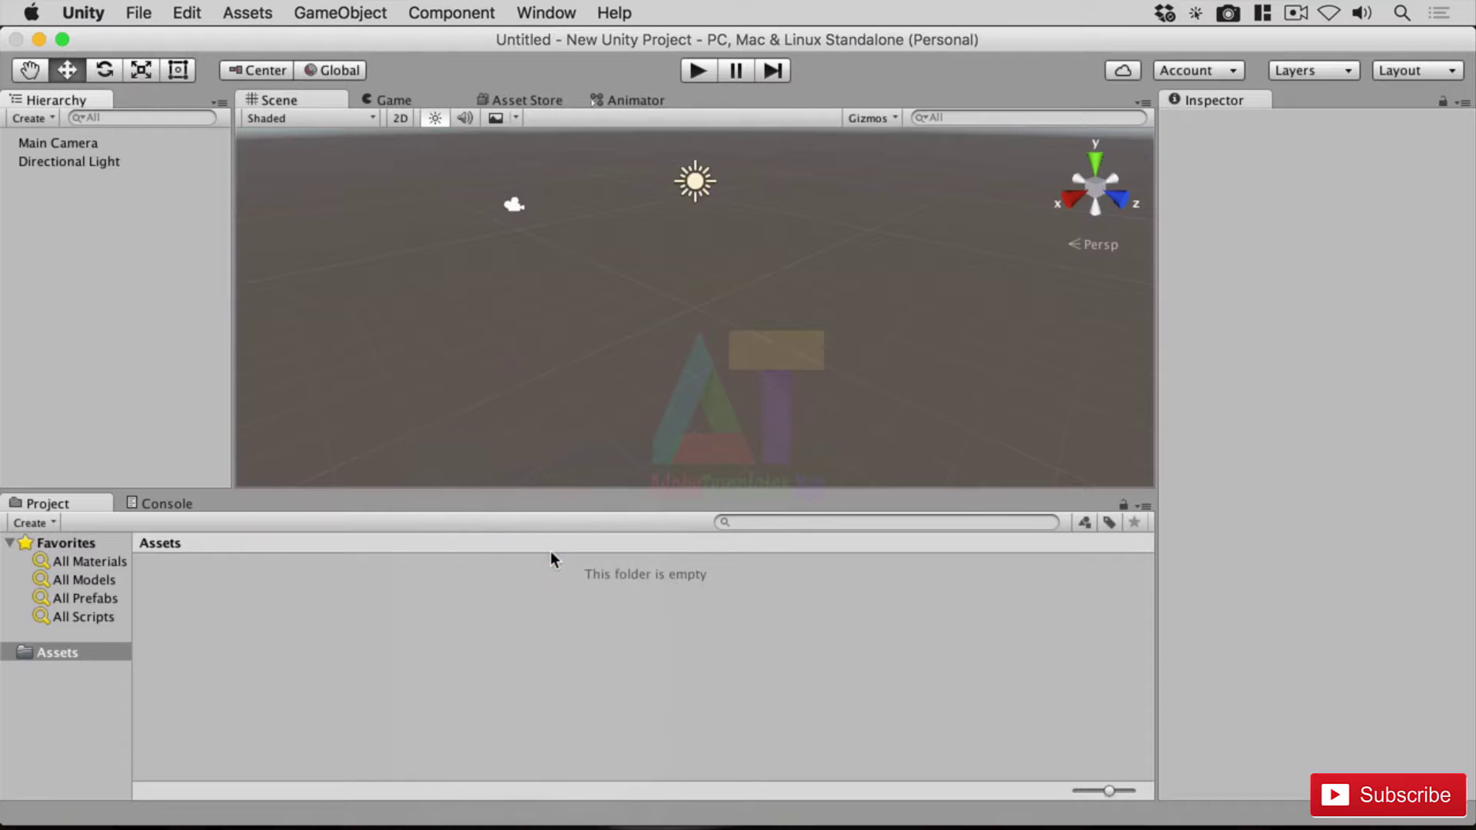
left_click(451, 336)
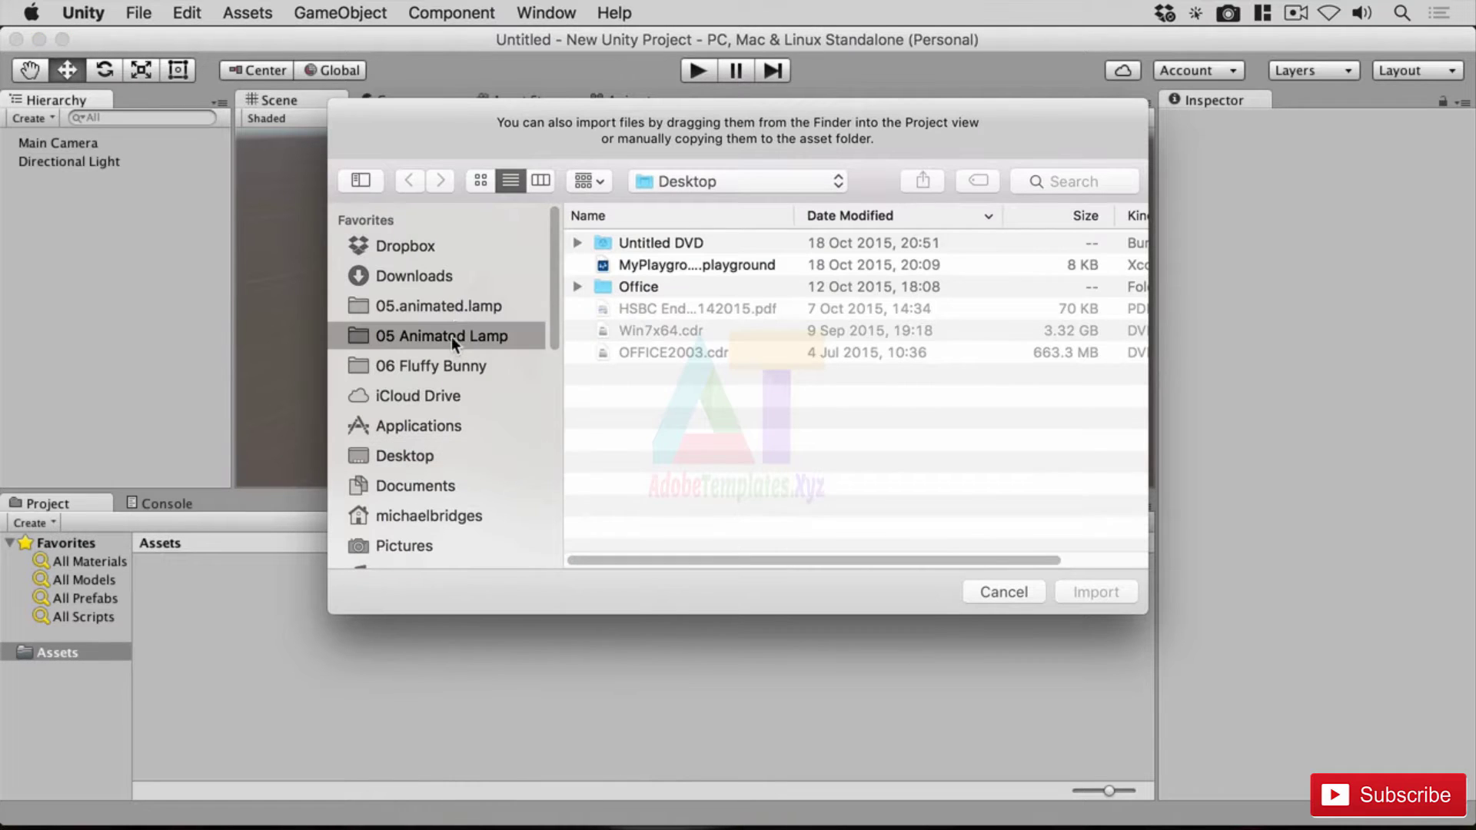
left_click(455, 306)
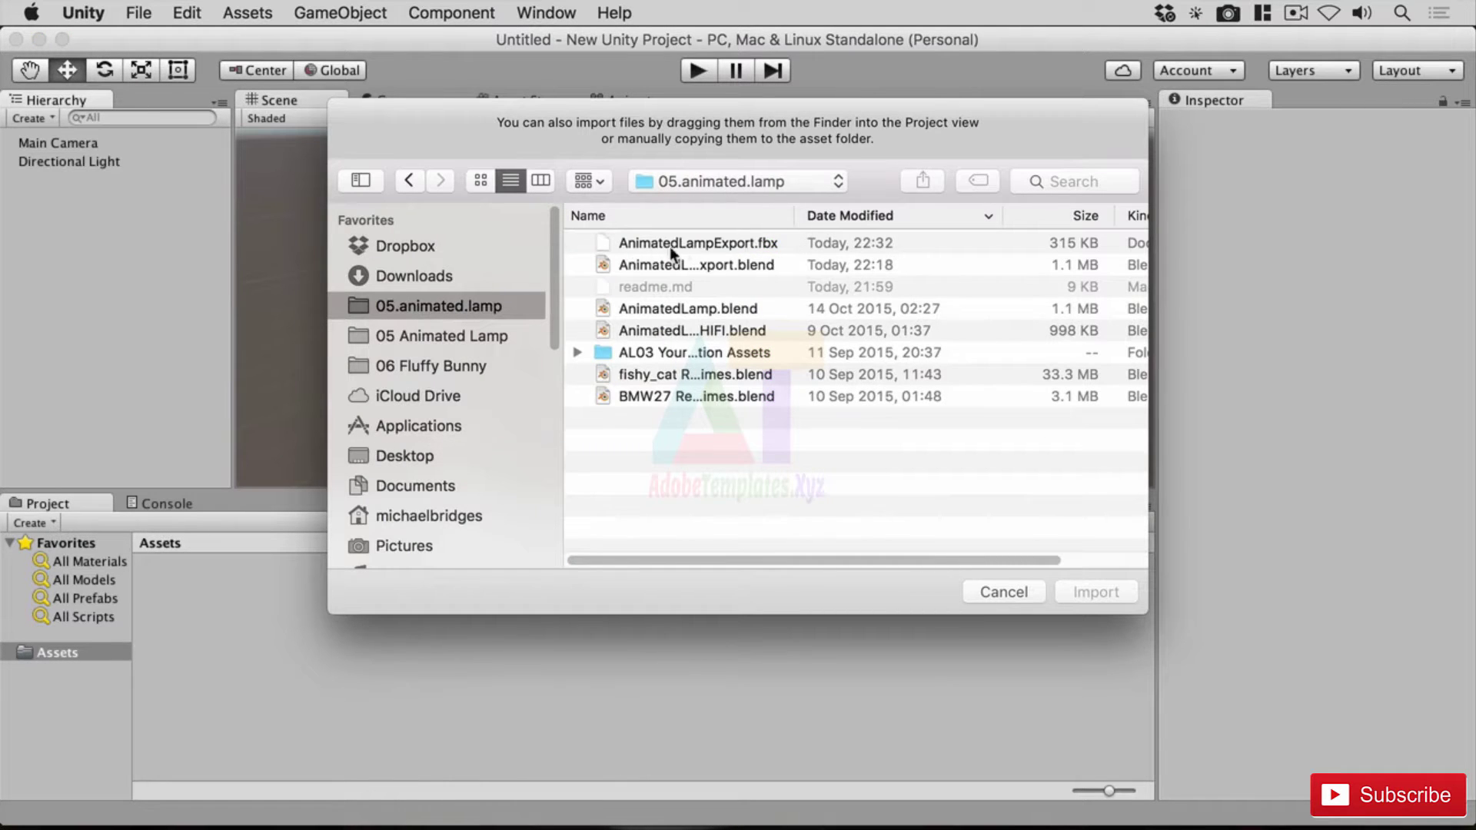
left_click(721, 242)
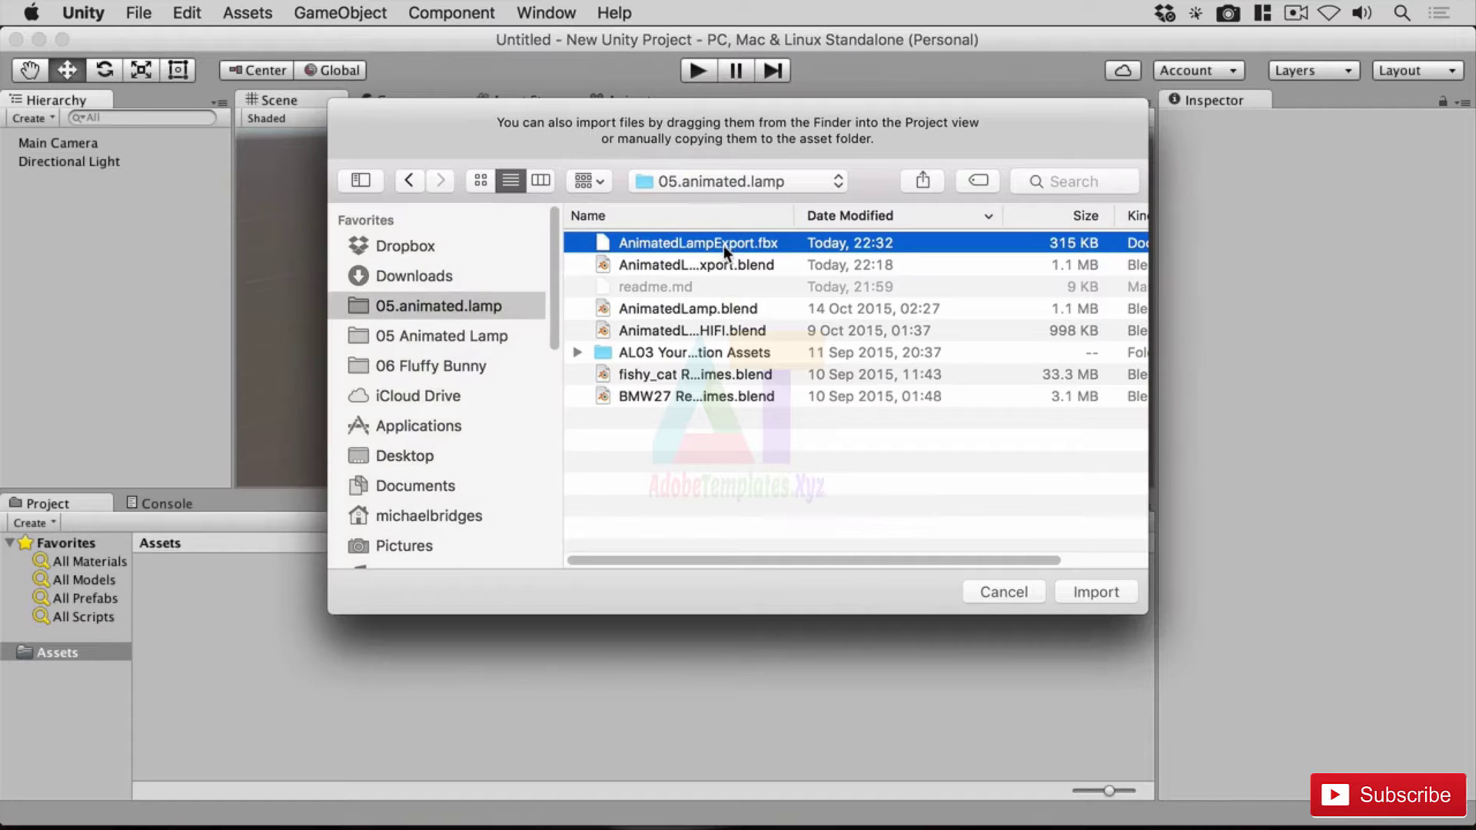
left_click(1096, 592)
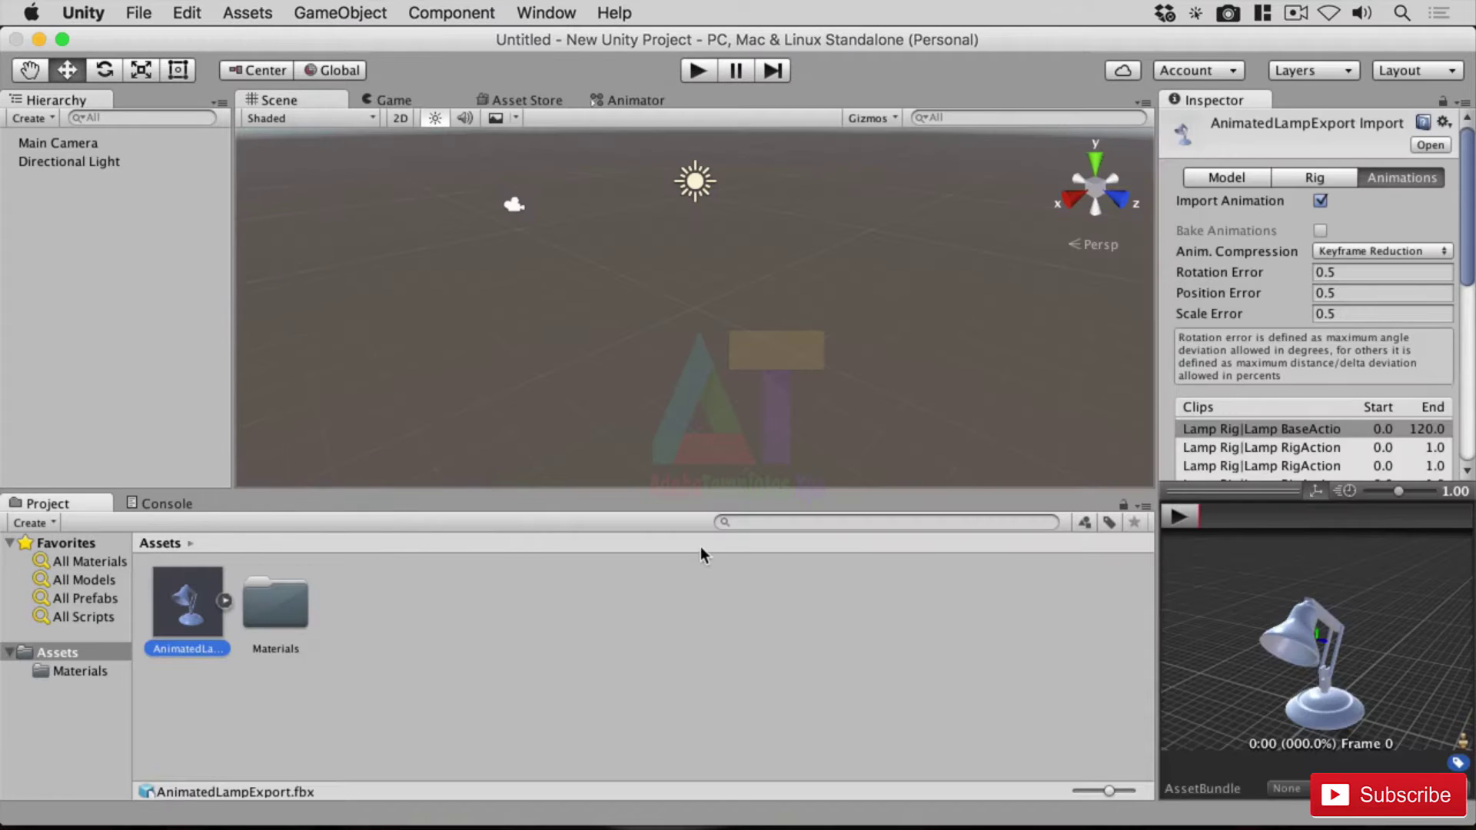
Place the imported AnimatedLampExport model near the middle of the scene
left_click_drag(221, 605, 685, 331)
scroll(680, 287, "up", 10)
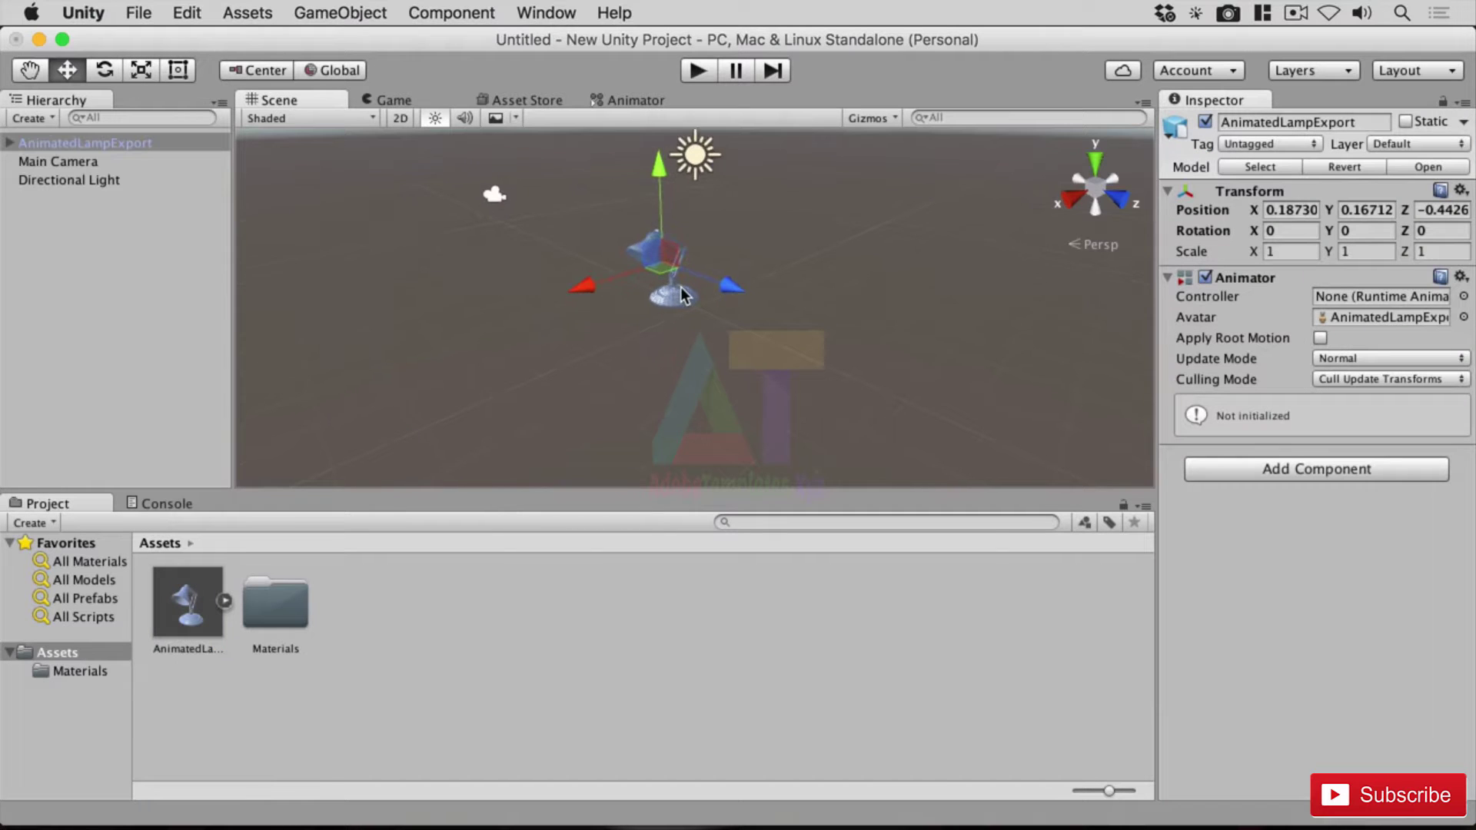
scroll(681, 288, "down", 6)
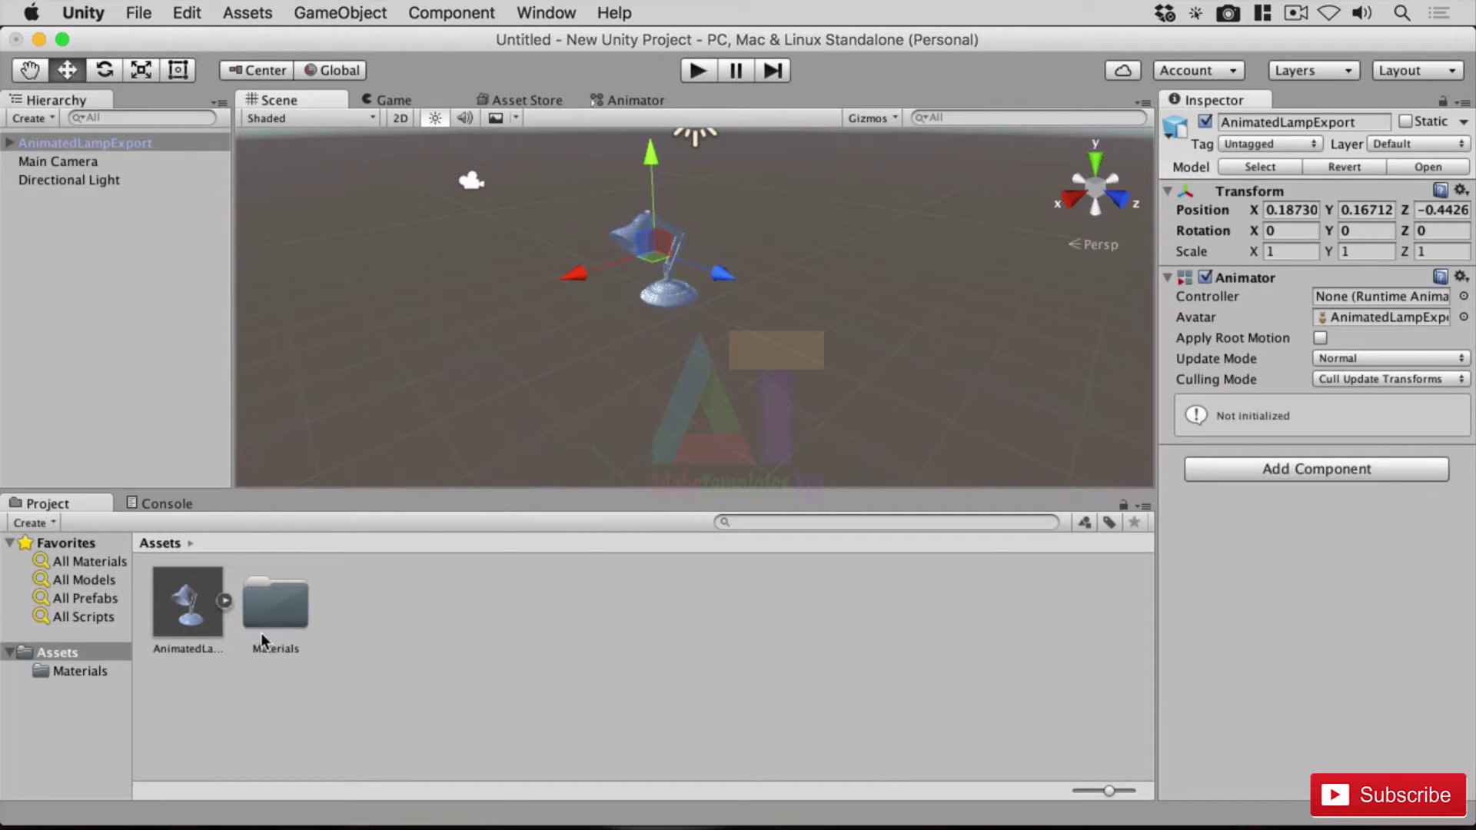
Preview the imported Lamp RigAction.004 animation clip, and run the scene in play mode before pausing it
left_click(225, 602)
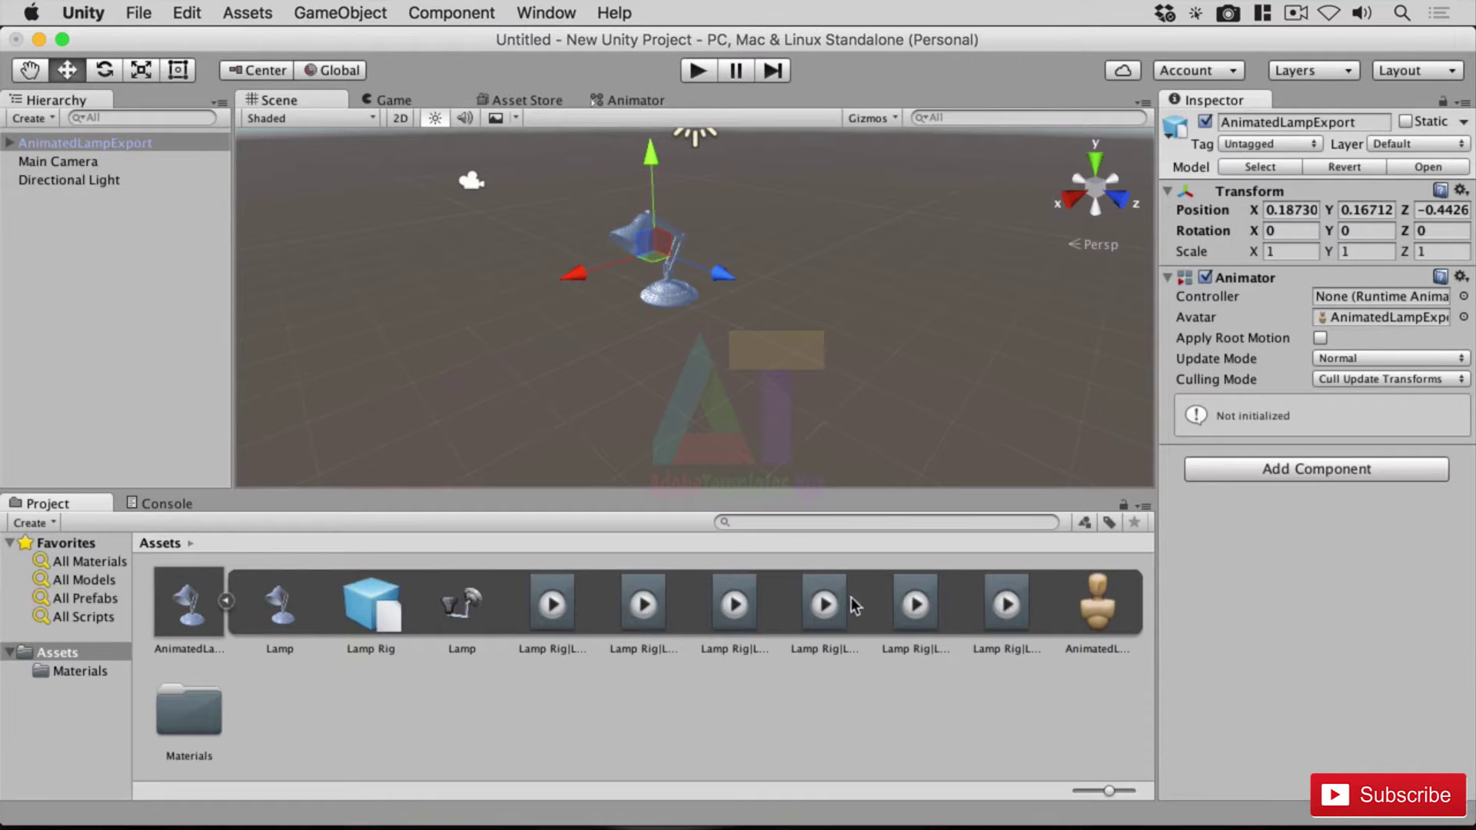
left_click(1007, 606)
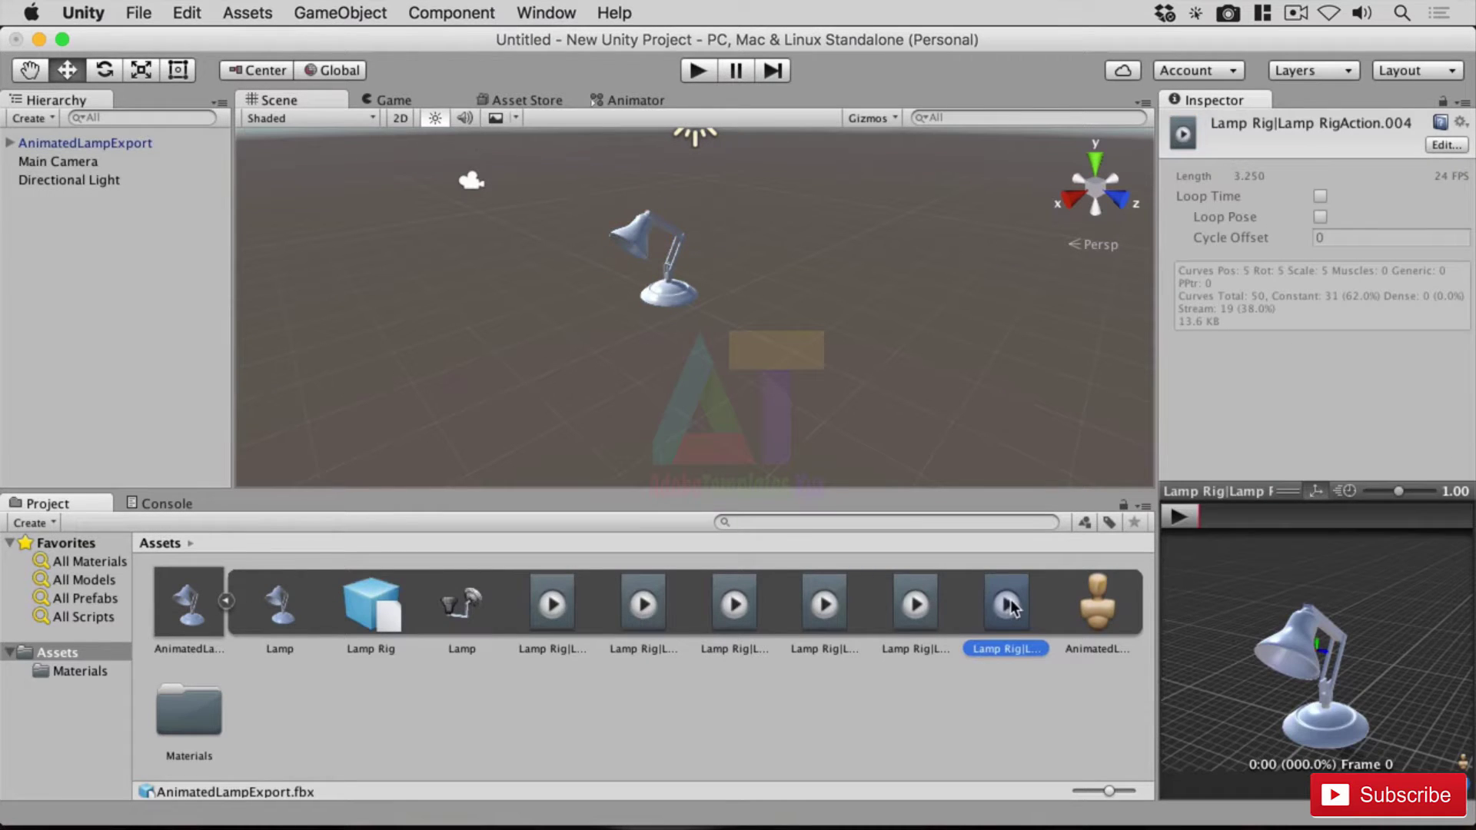
left_click(1184, 515)
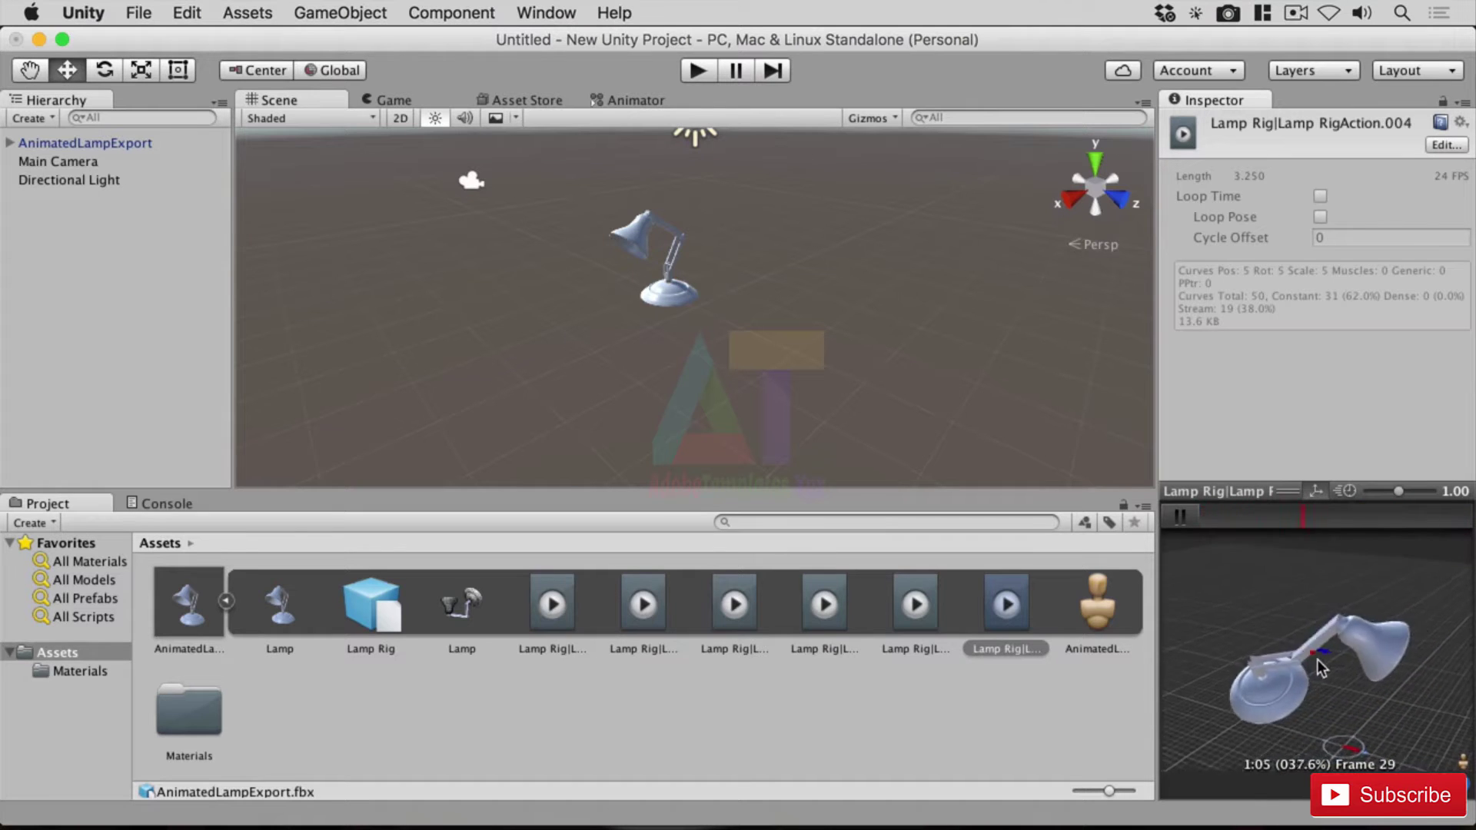
left_click(700, 71)
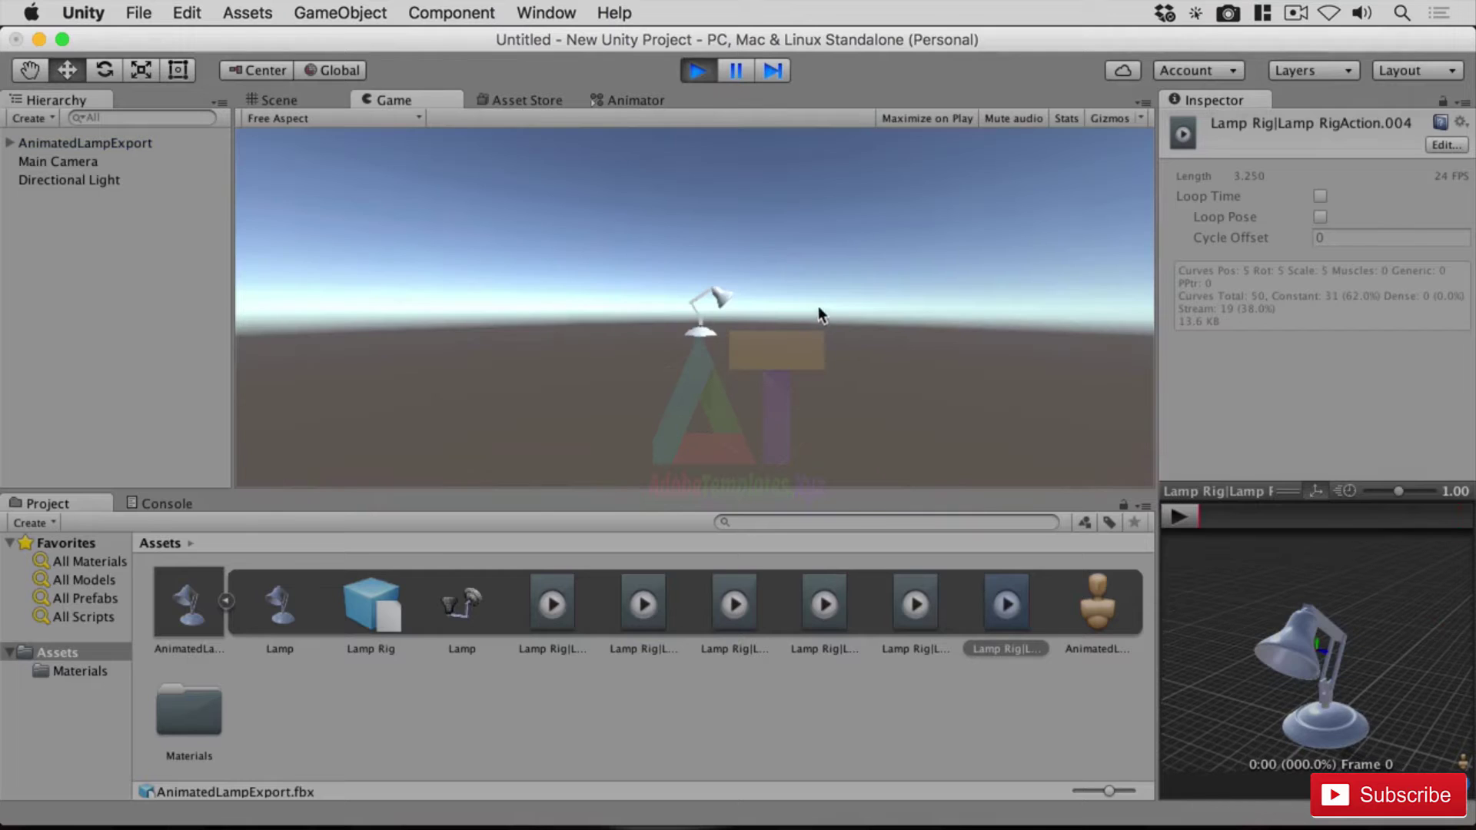
left_click(733, 67)
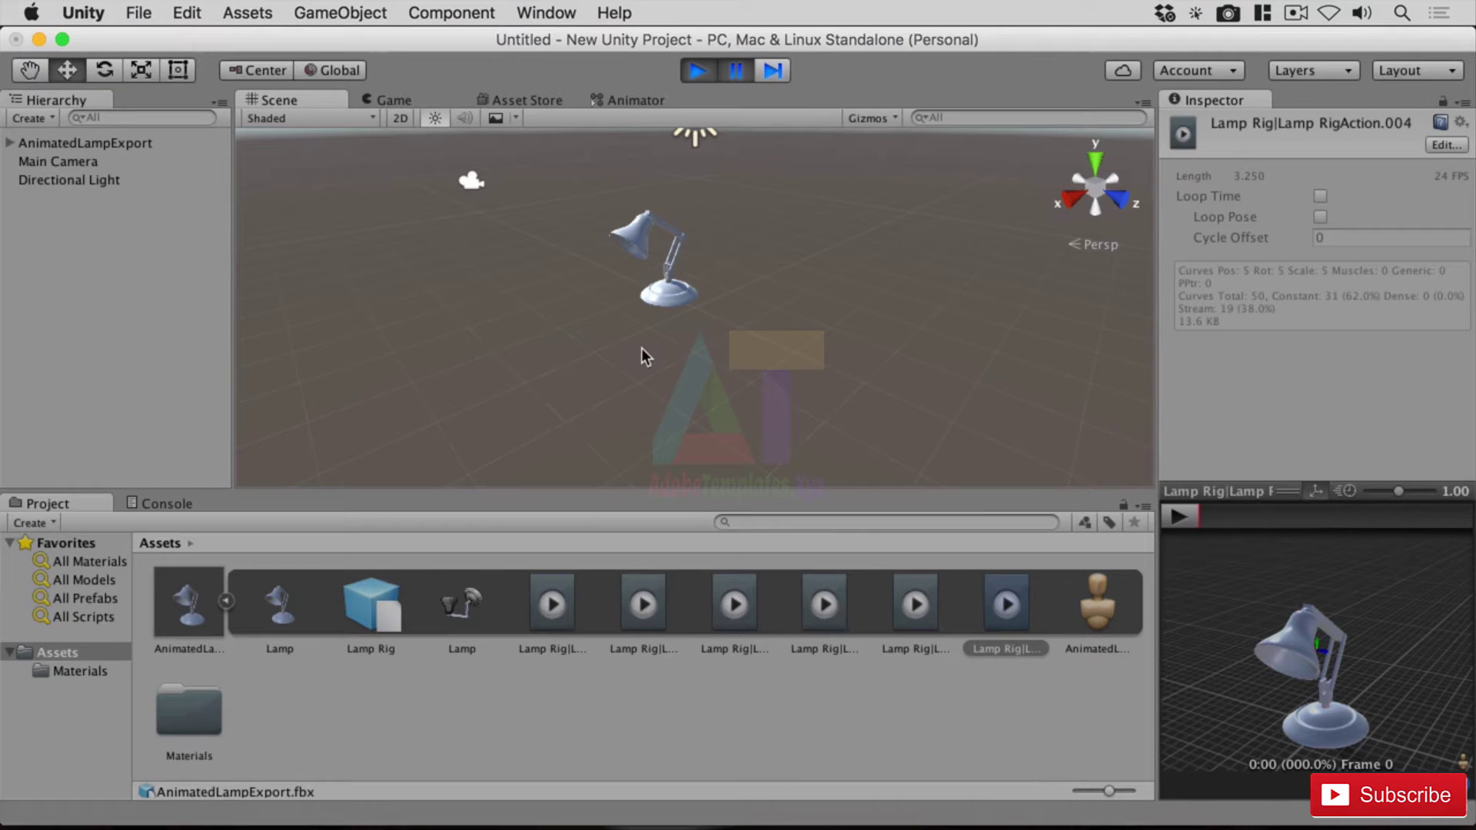
Switch to the Unreal Editor and quit Unity without saving the scene changes
mouse_move(1074, 807)
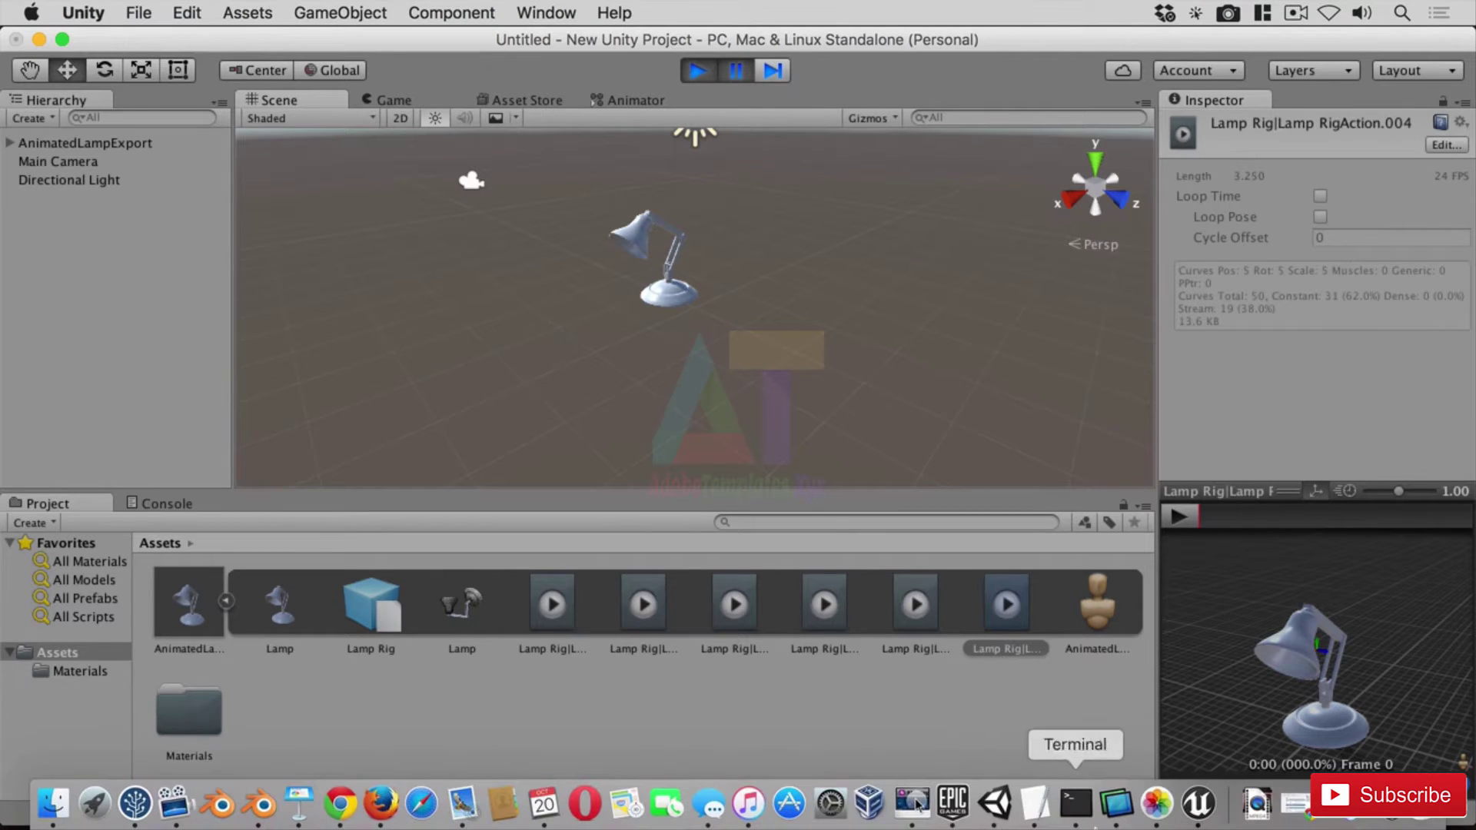
left_click(1197, 803)
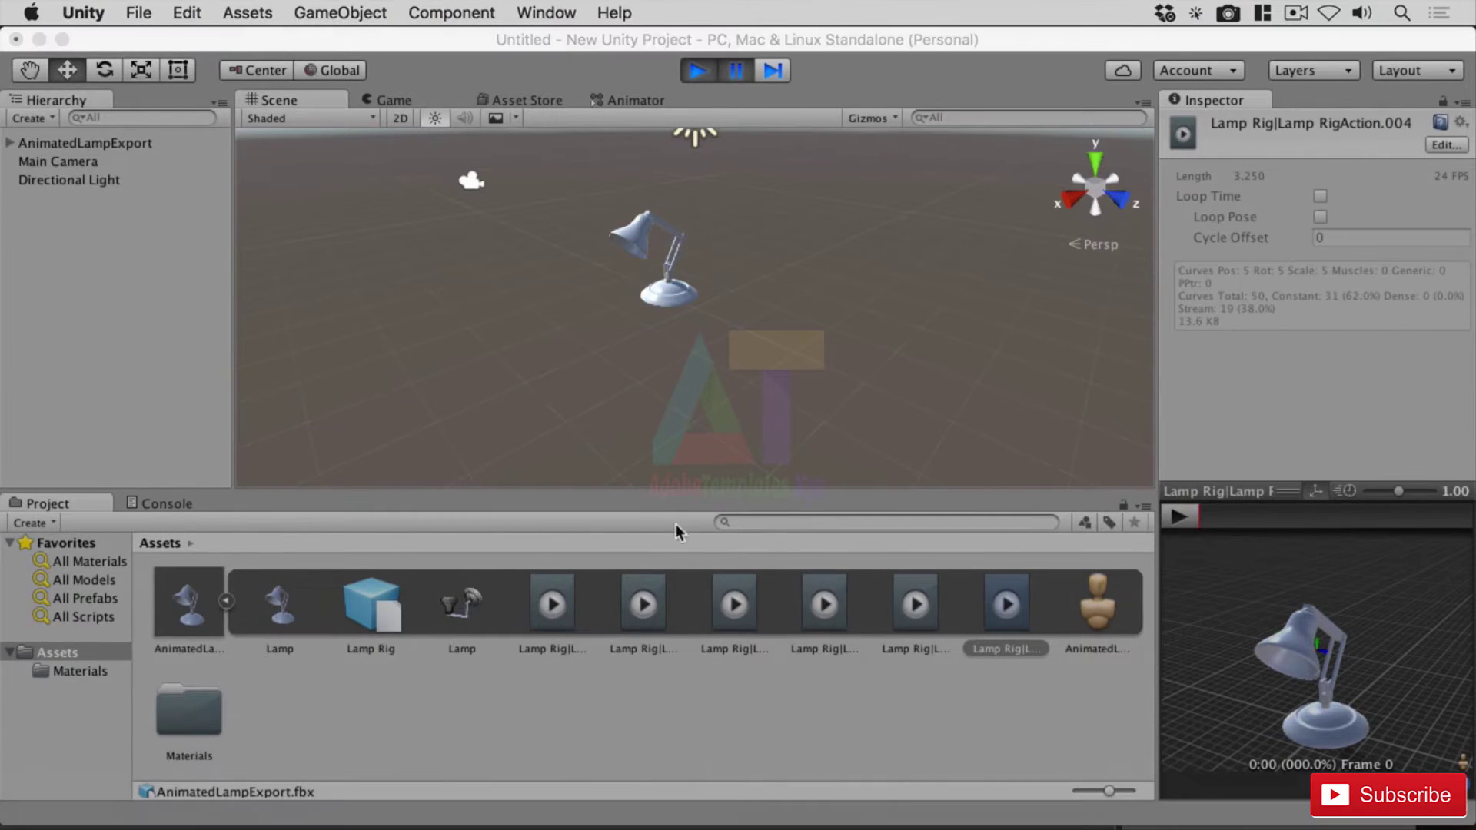
left_click(38, 39)
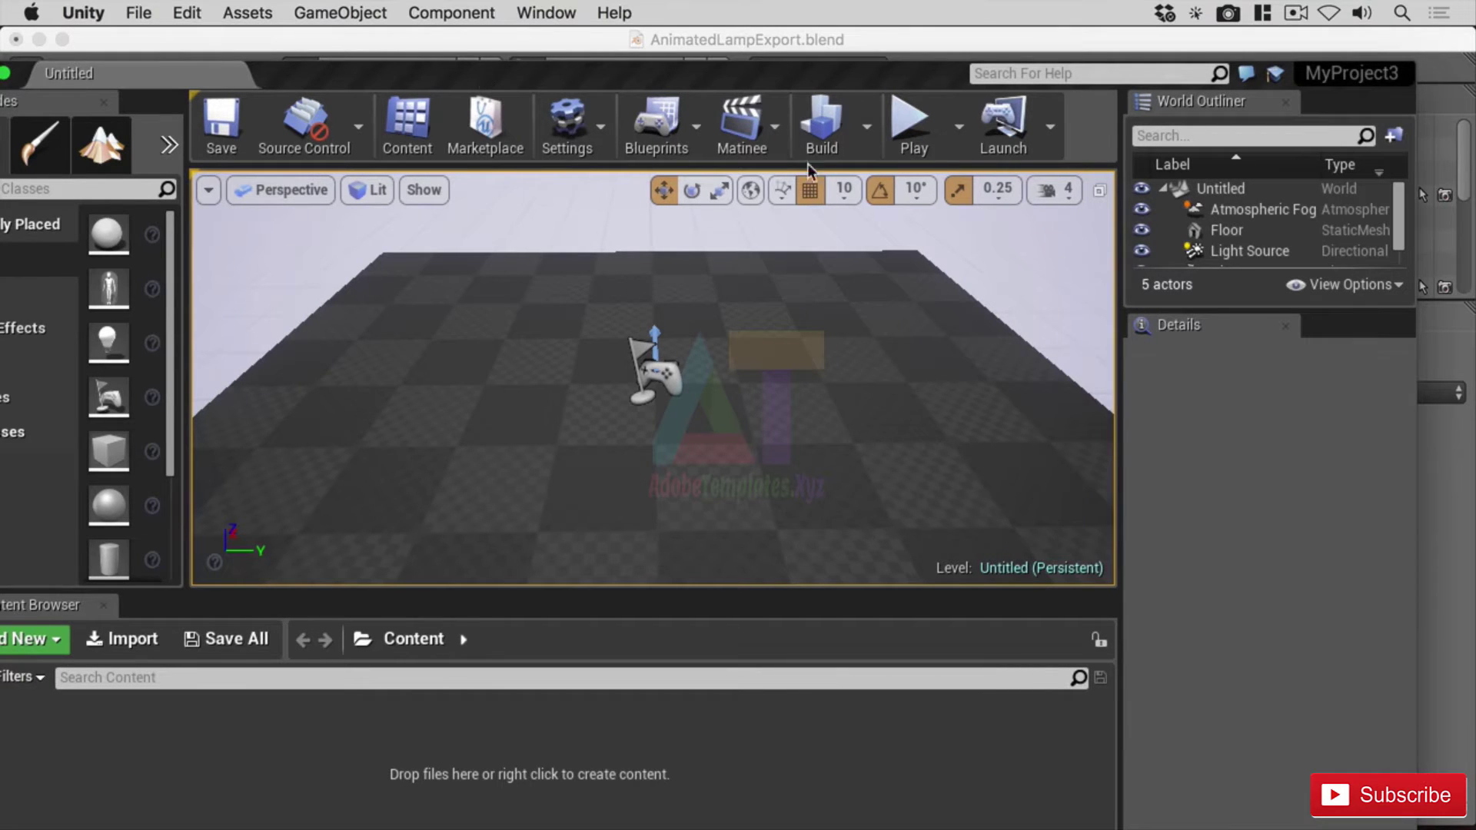
left_click(866, 312)
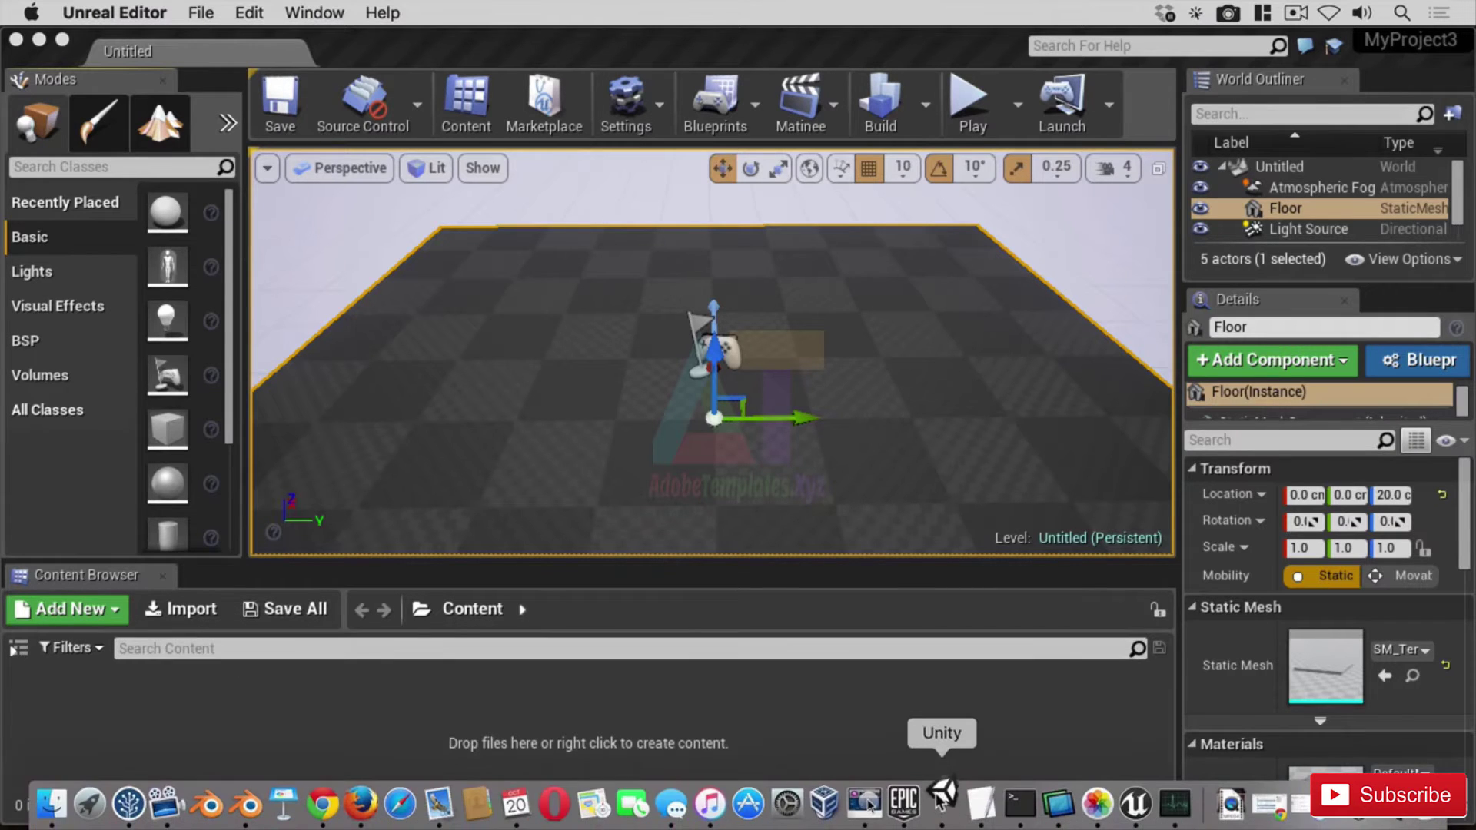
left_click(944, 804)
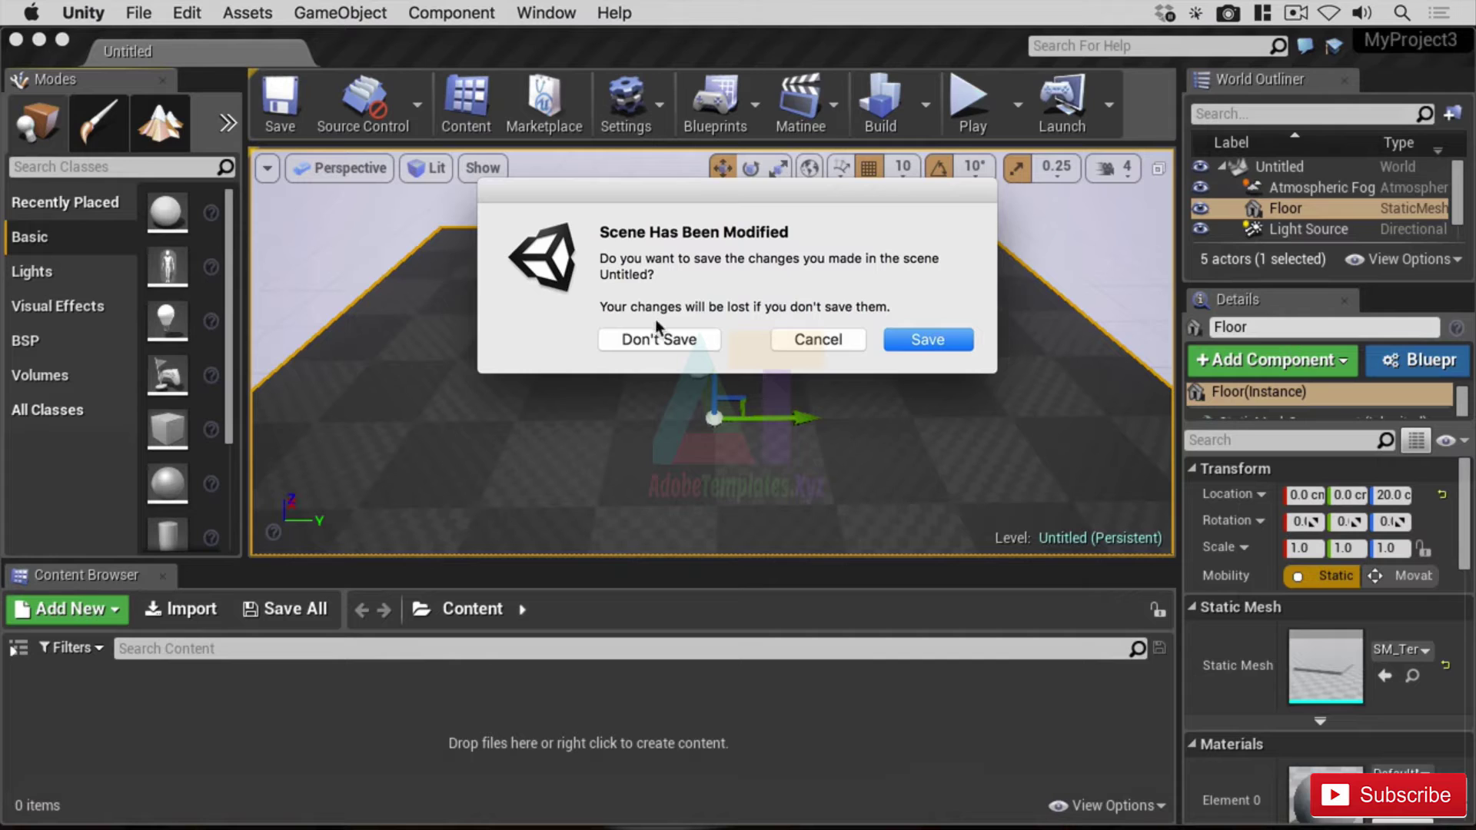
left_click(685, 342)
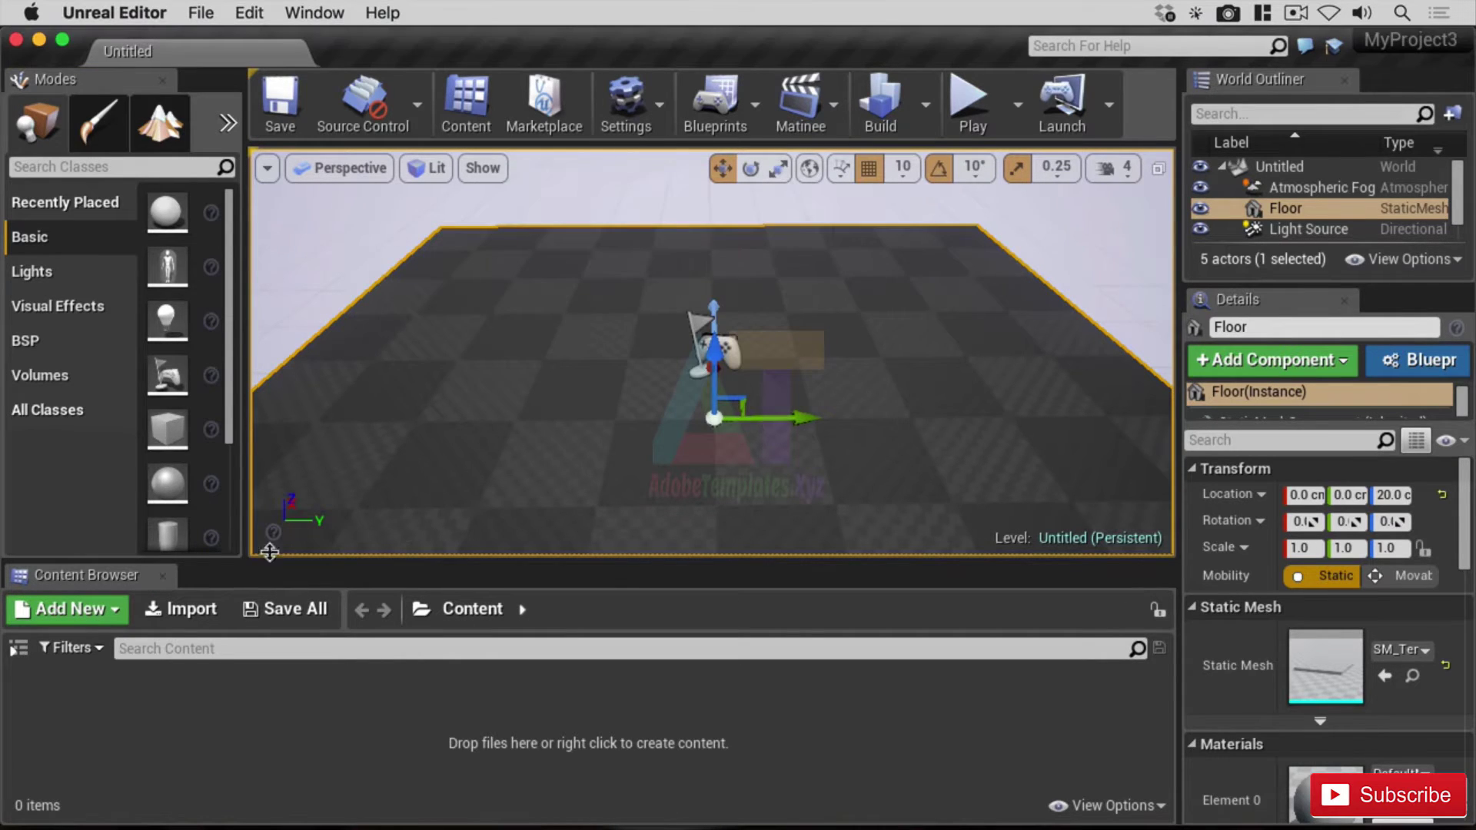
Choose AnimatedLampExport.fbx from the 05.animated.lamp folder for import into the project content
left_click(185, 609)
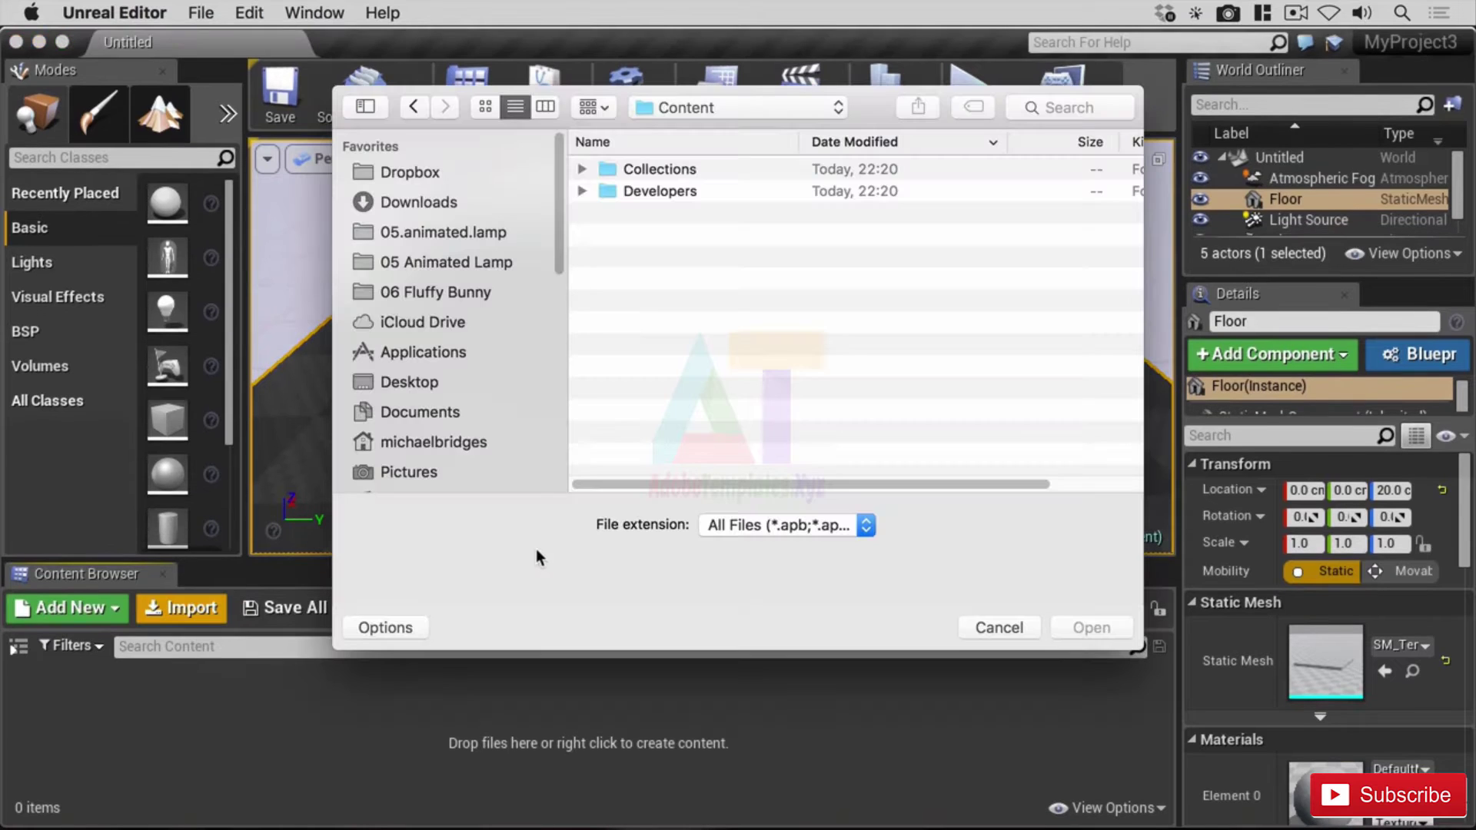
left_click(445, 261)
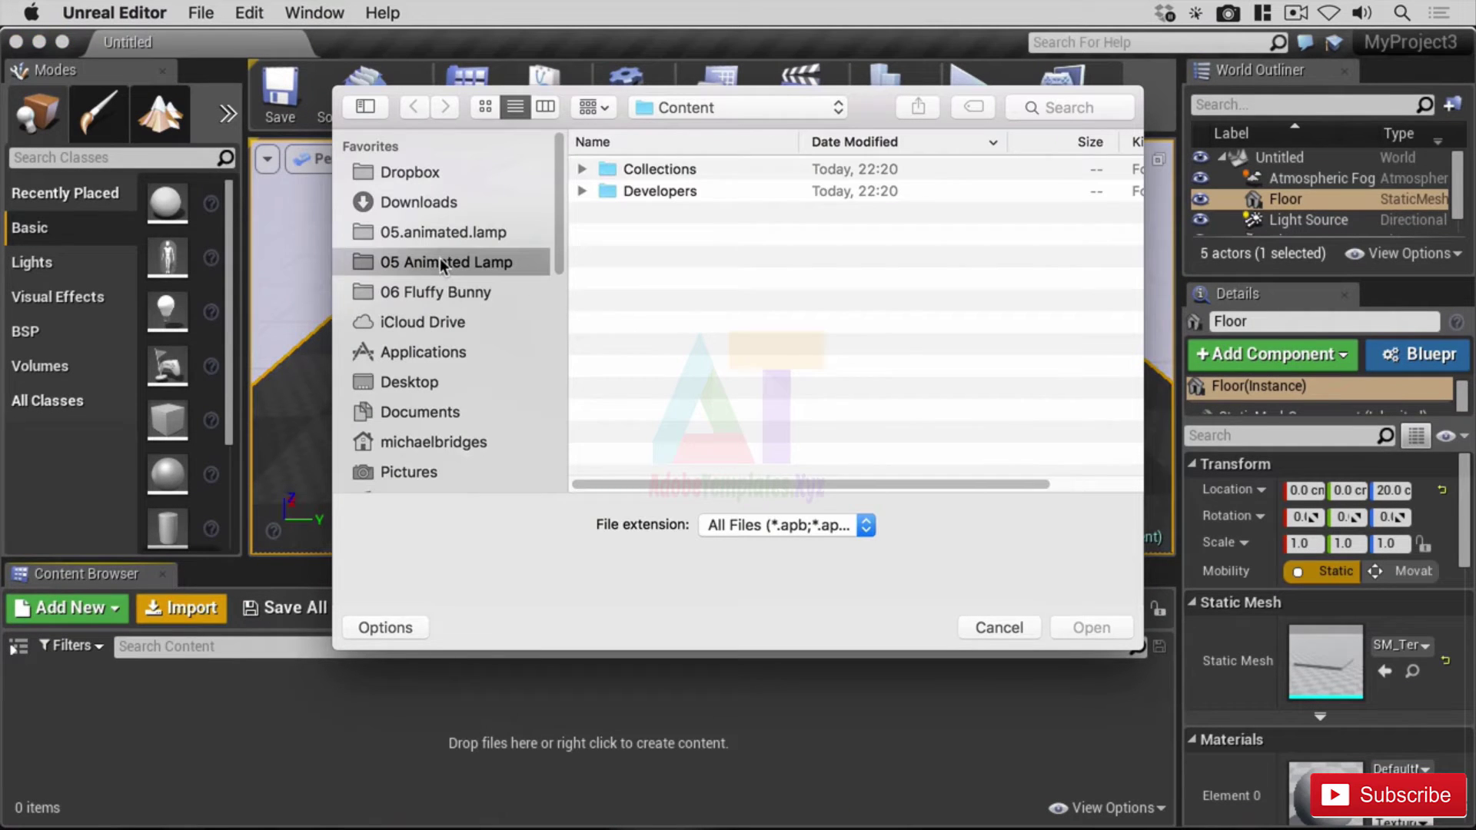
left_click(470, 223)
double_click(698, 168)
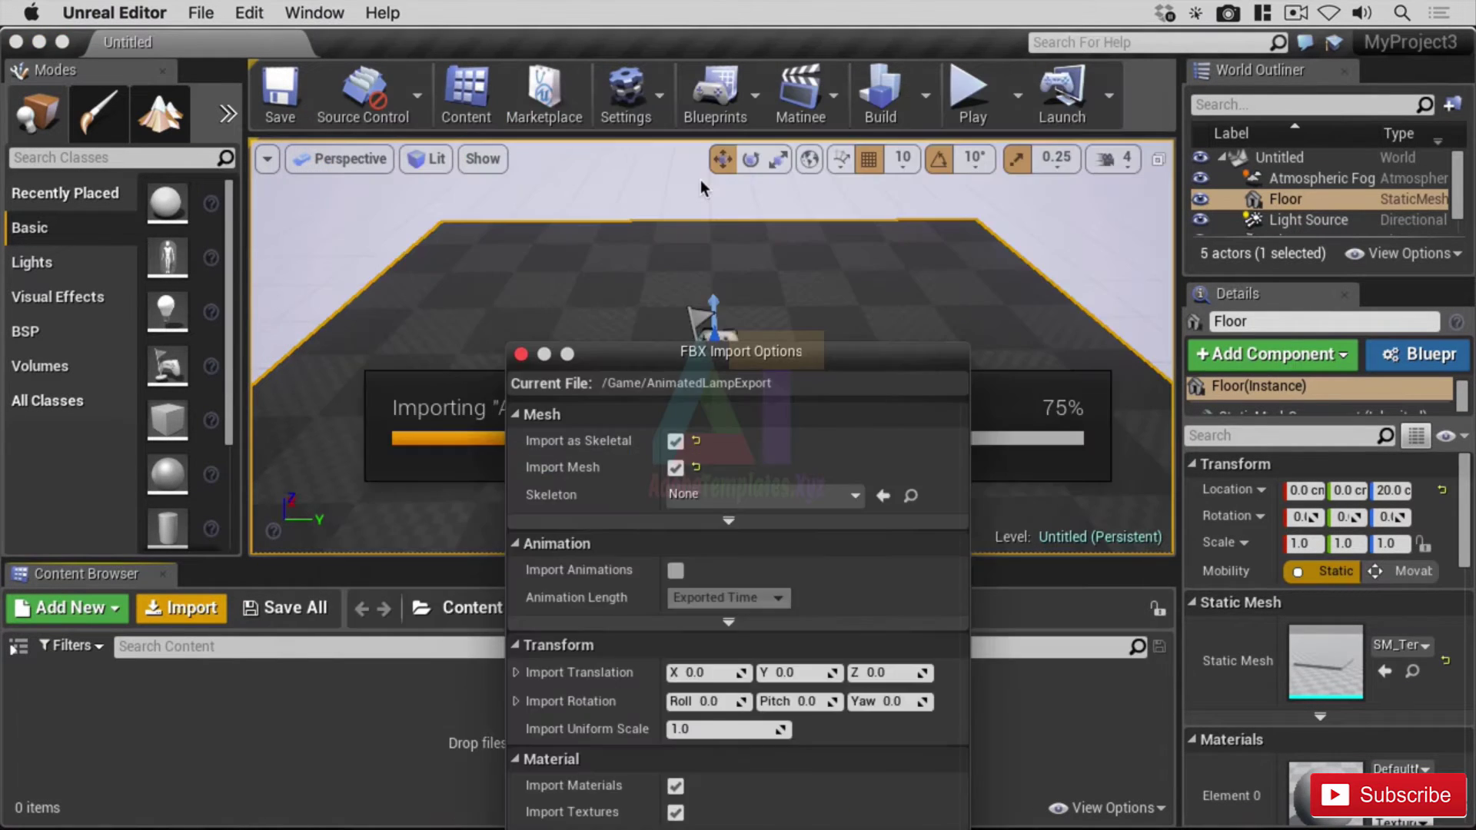
Import all of the FBX with animations enabled and Animation Length set to Animated Time, and dismiss the message log
left_click_drag(818, 356, 781, 163)
left_click(650, 384)
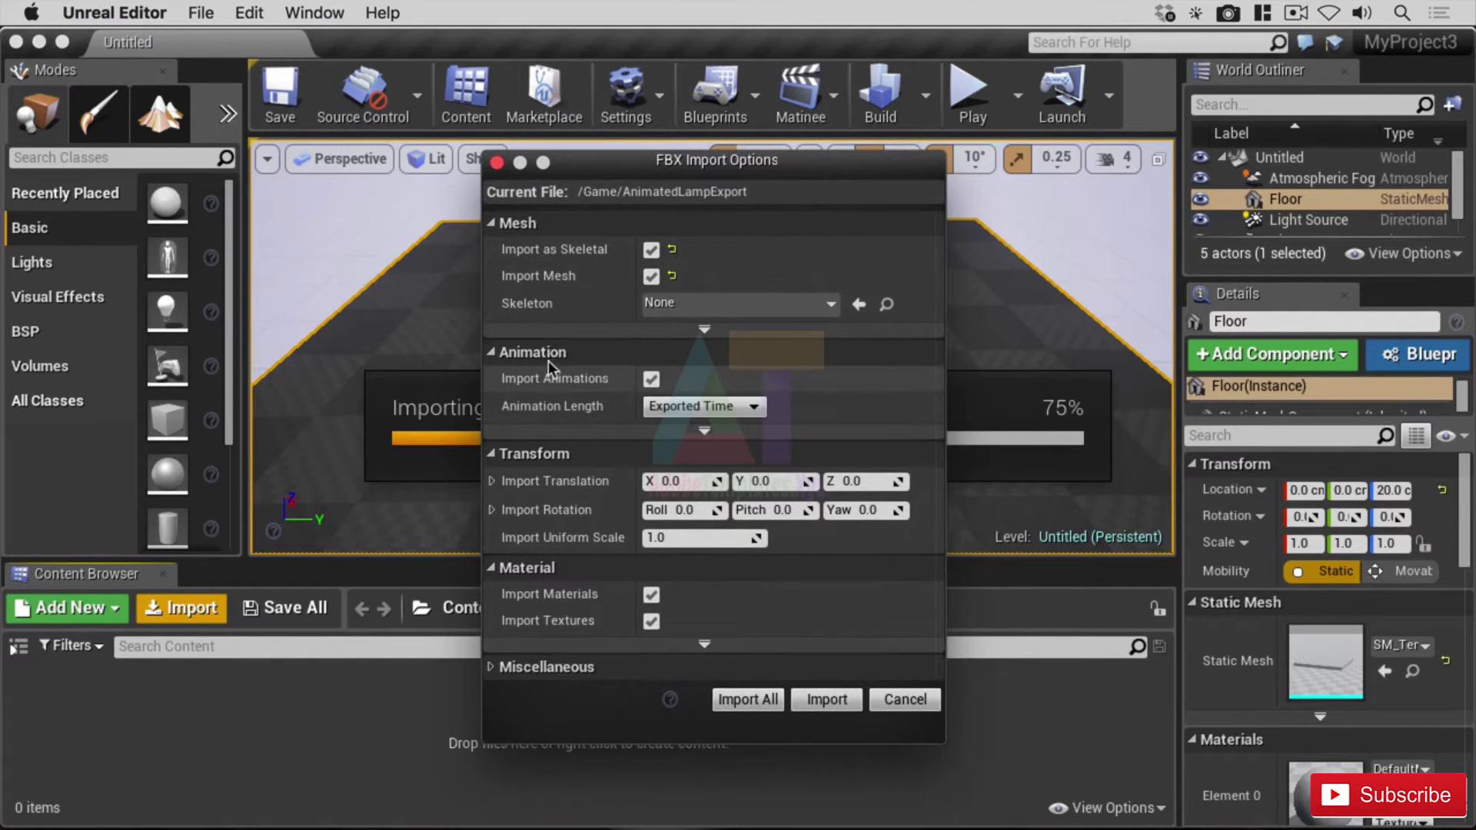
left_click(734, 408)
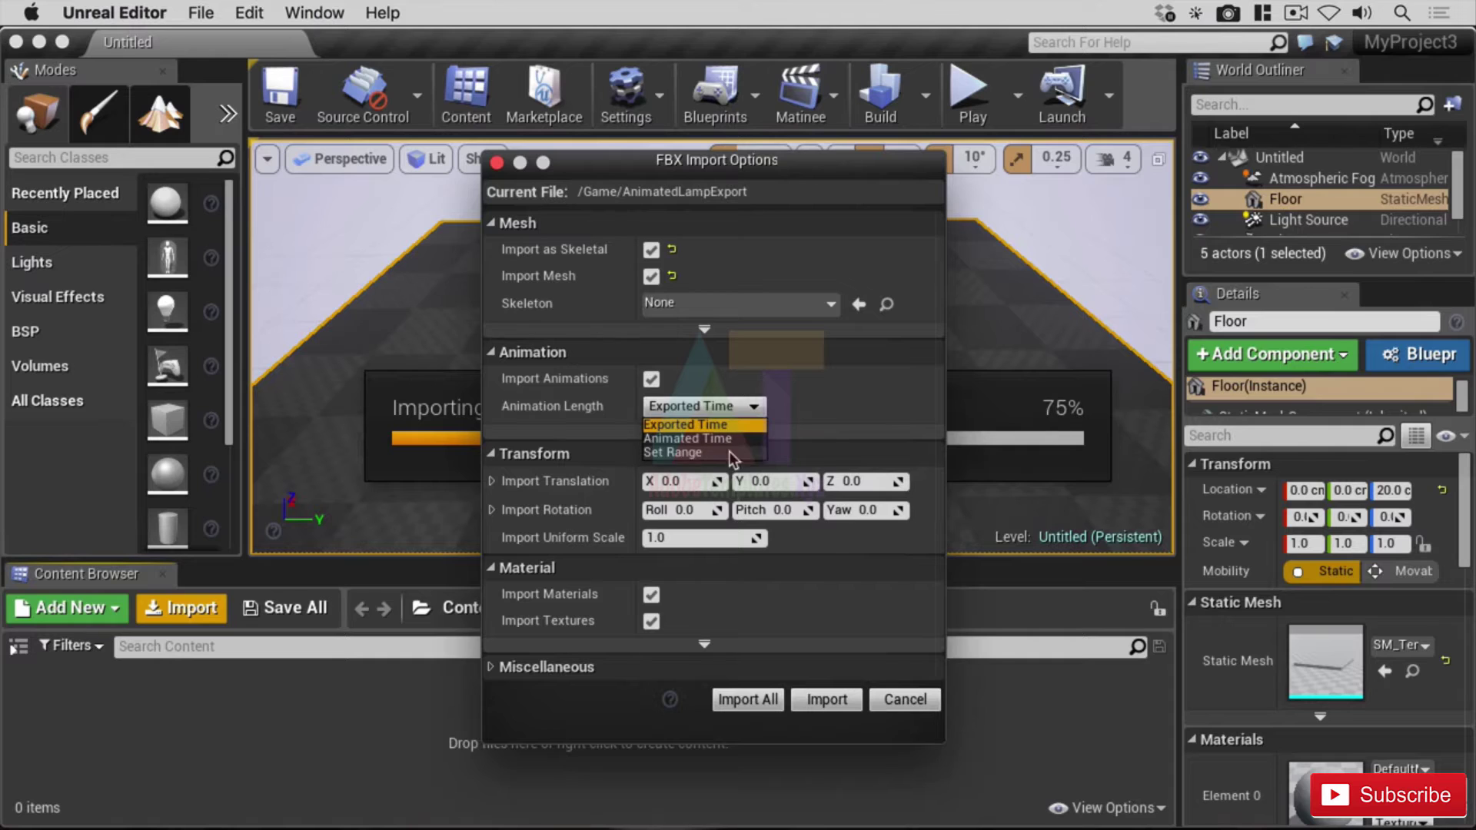
left_click(724, 439)
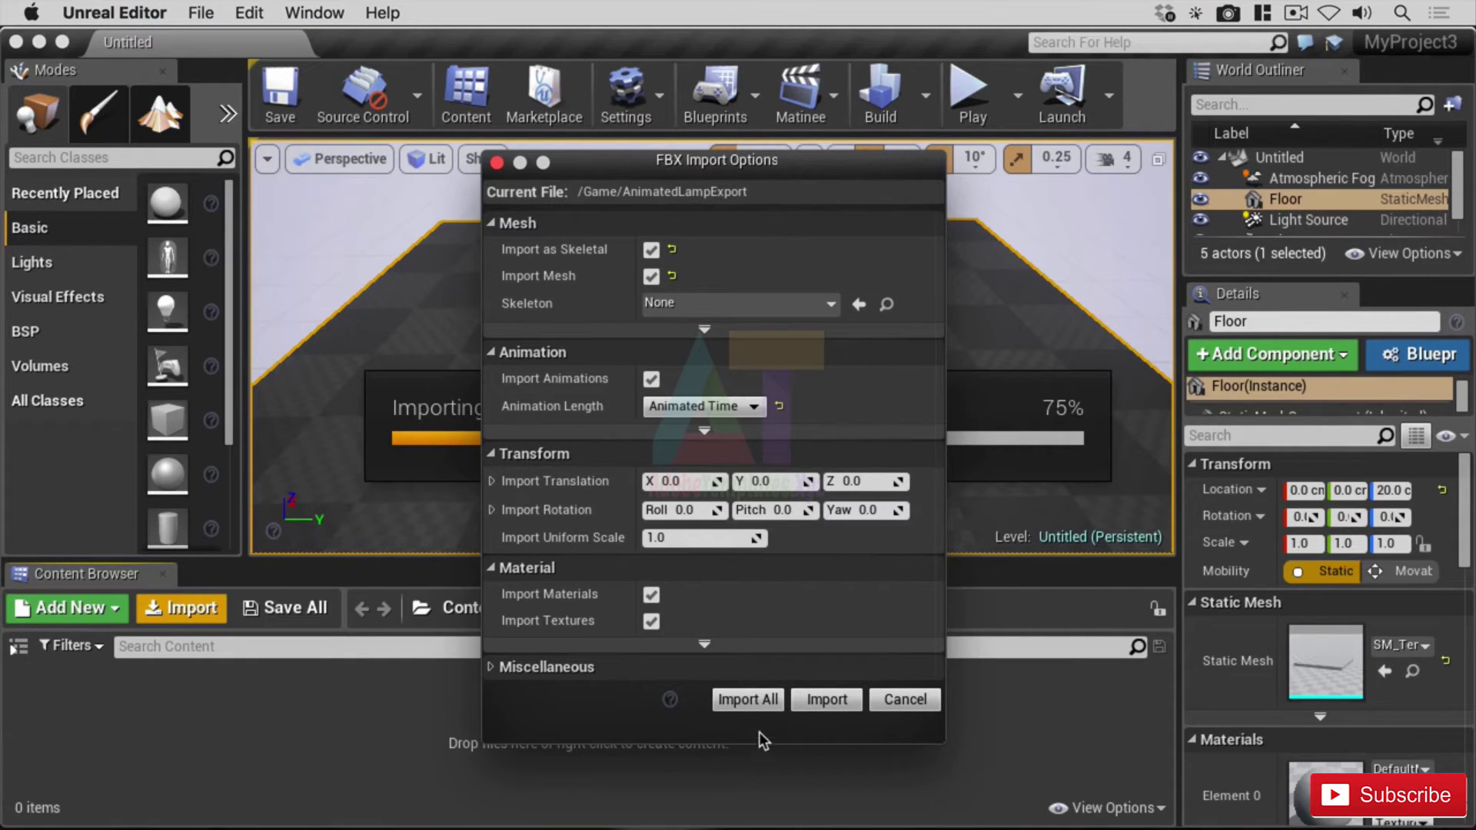
left_click(755, 701)
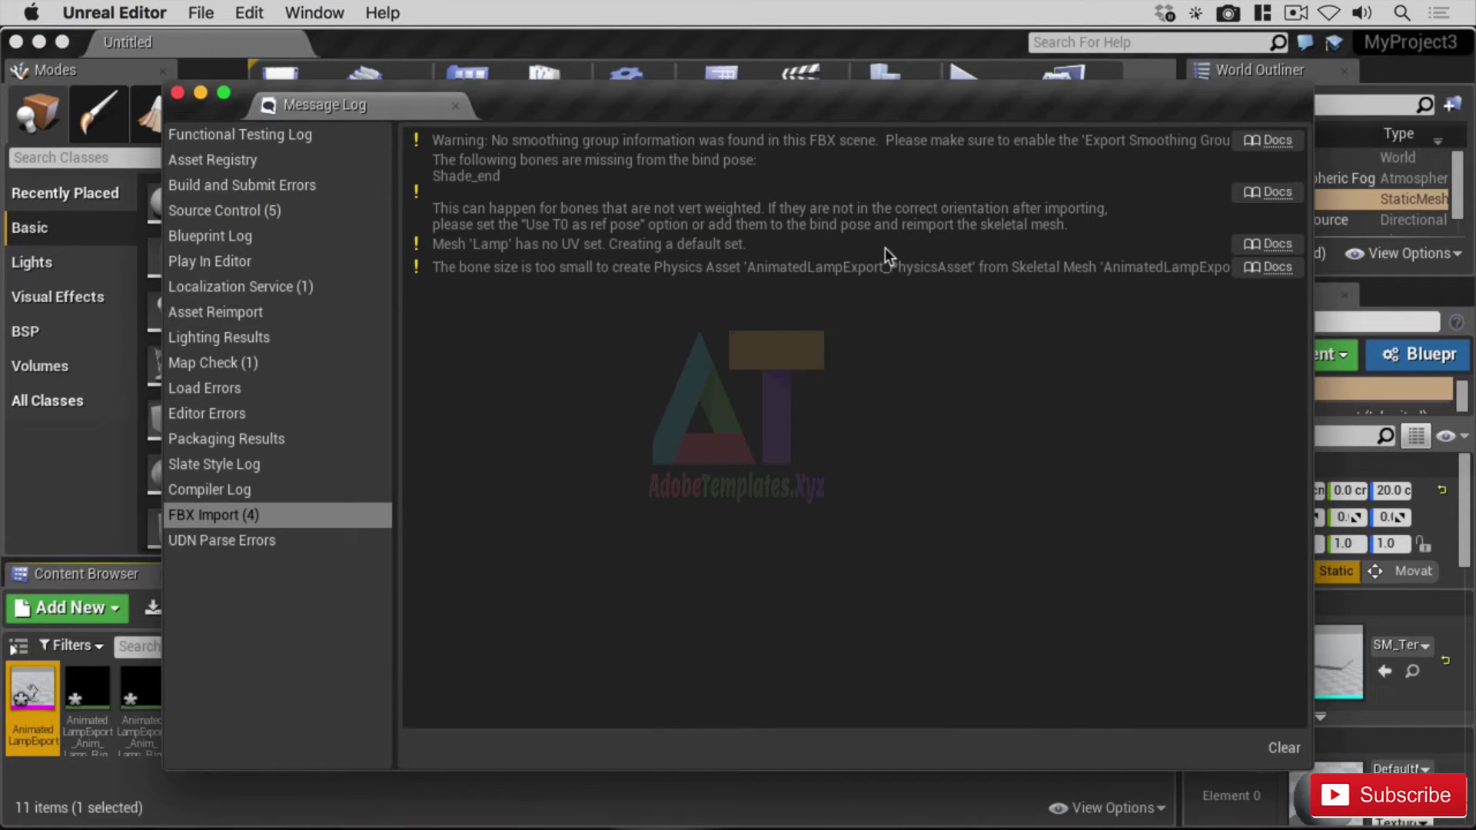
left_click(177, 93)
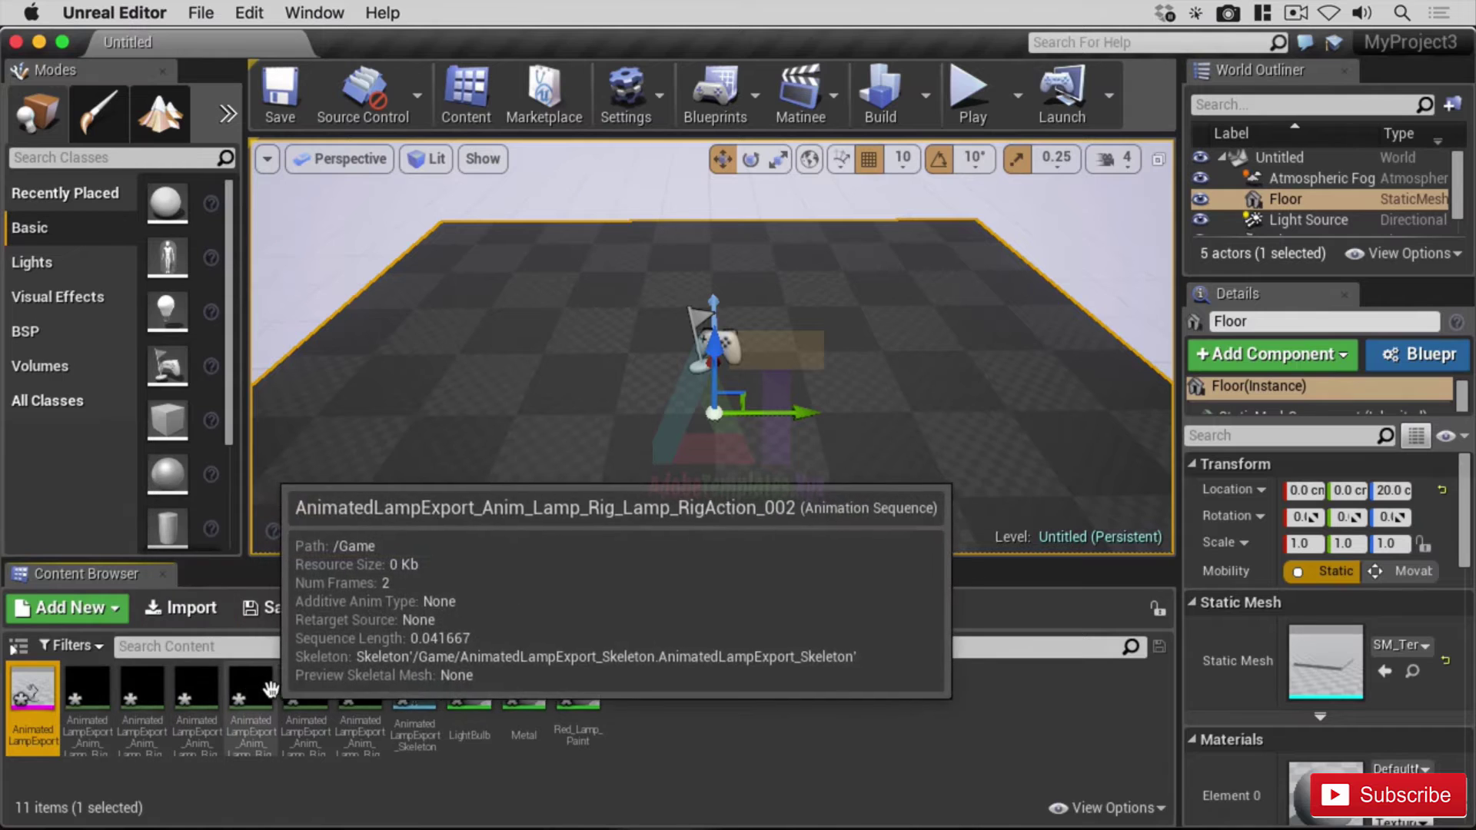
Place the AnimatedLampExport skeleton asset on the floor of the level and inspect the lamp from its side
left_click(409, 692)
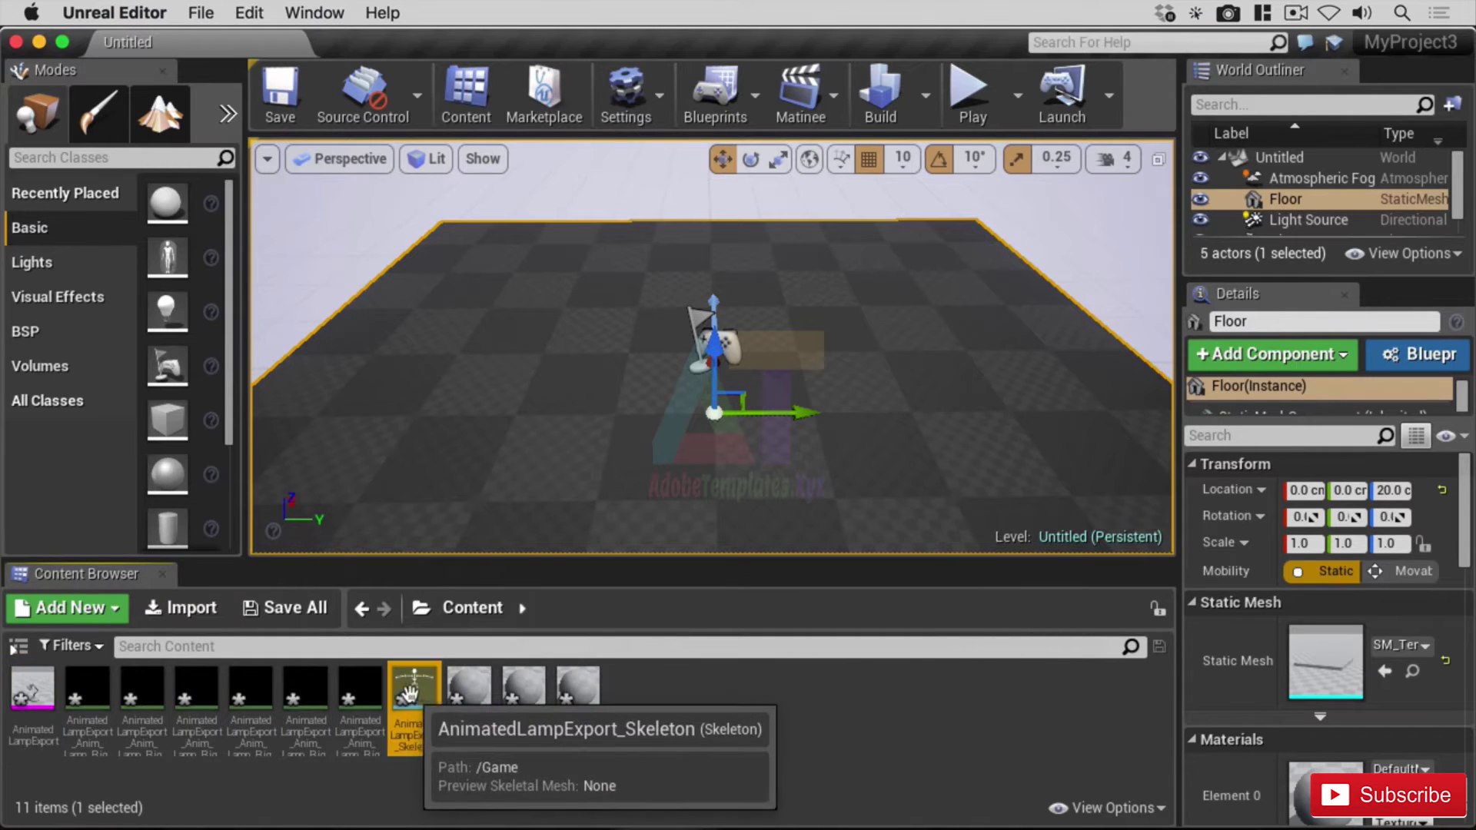
left_click_drag(409, 692, 676, 361)
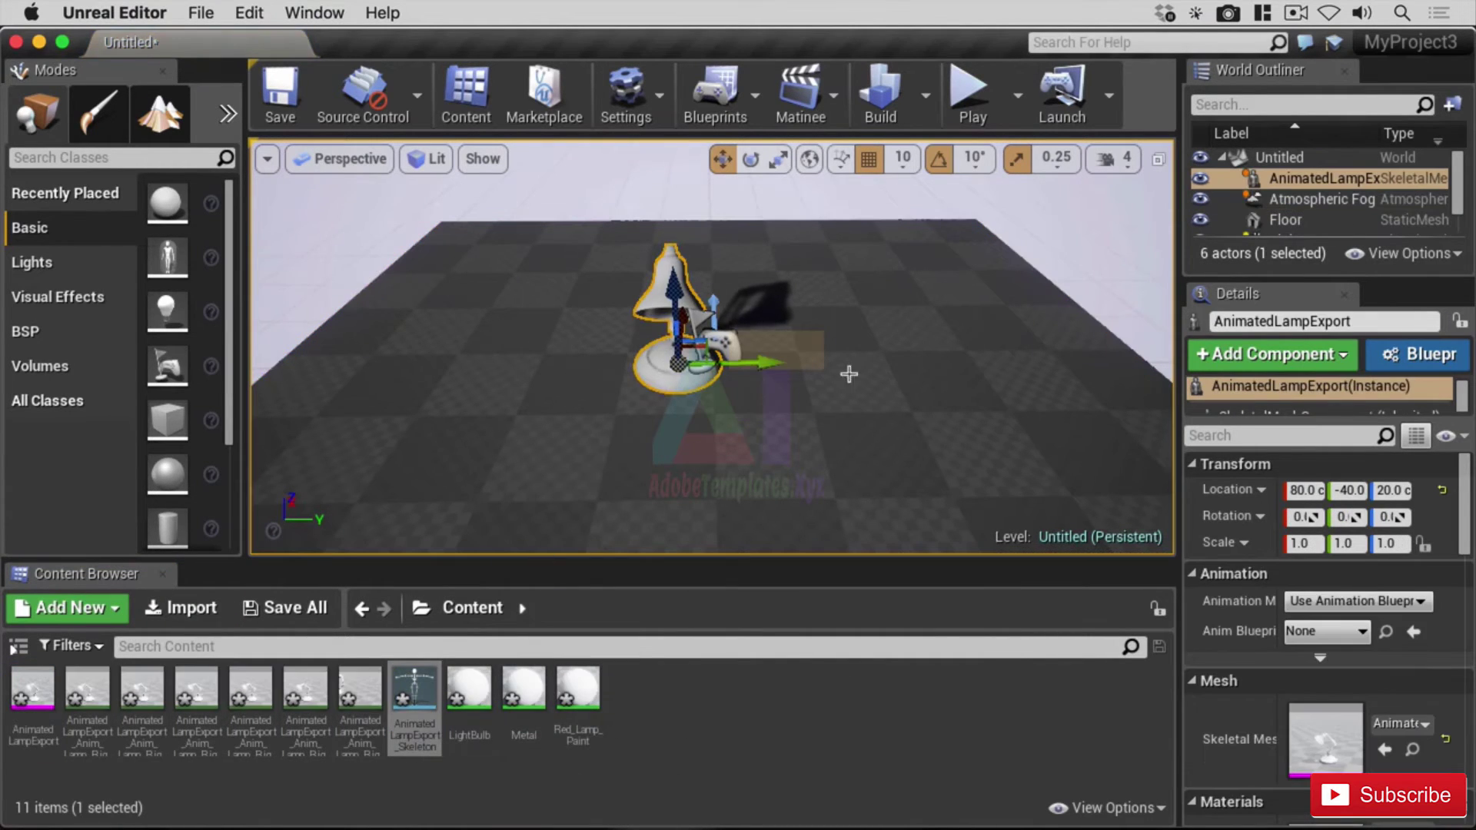
middle_click_drag(848, 374, 810, 400)
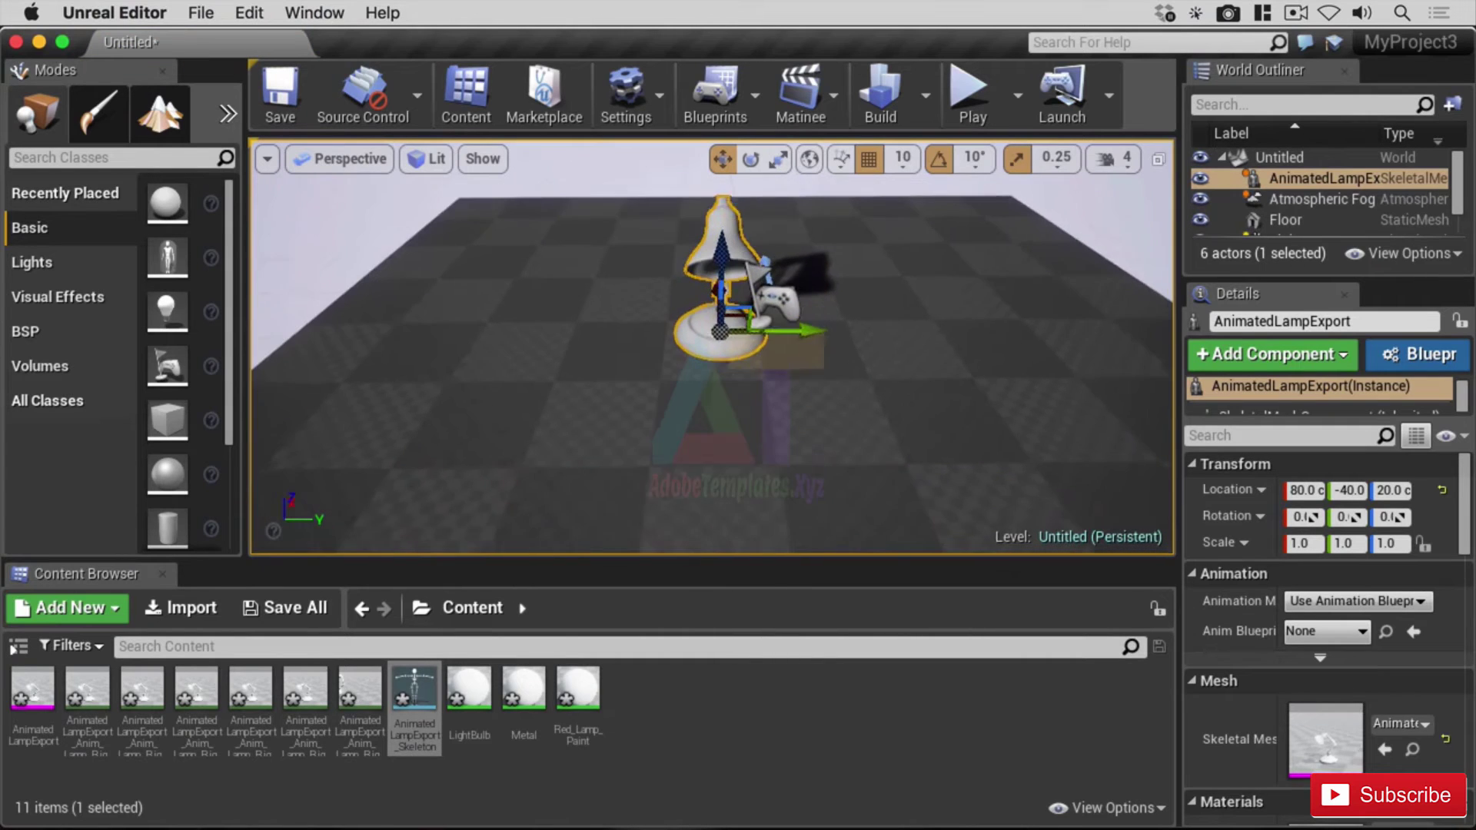
right_click_drag(810, 400, 848, 403)
right_click_drag(1005, 405, 907, 393)
right_click_drag(1044, 432, 1118, 427)
right_click_drag(926, 398, 784, 362)
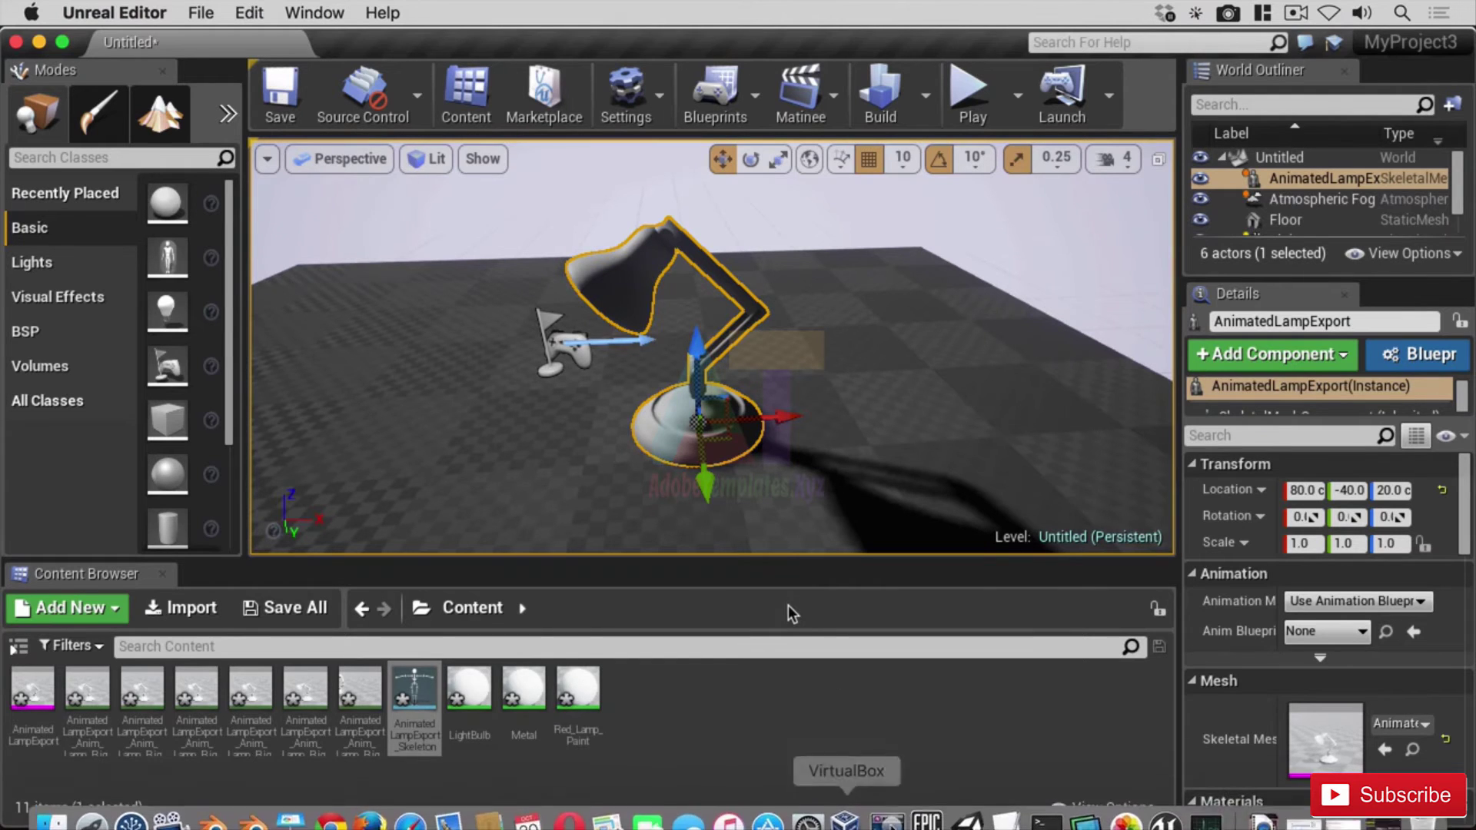
key("super+space")
type("SK")
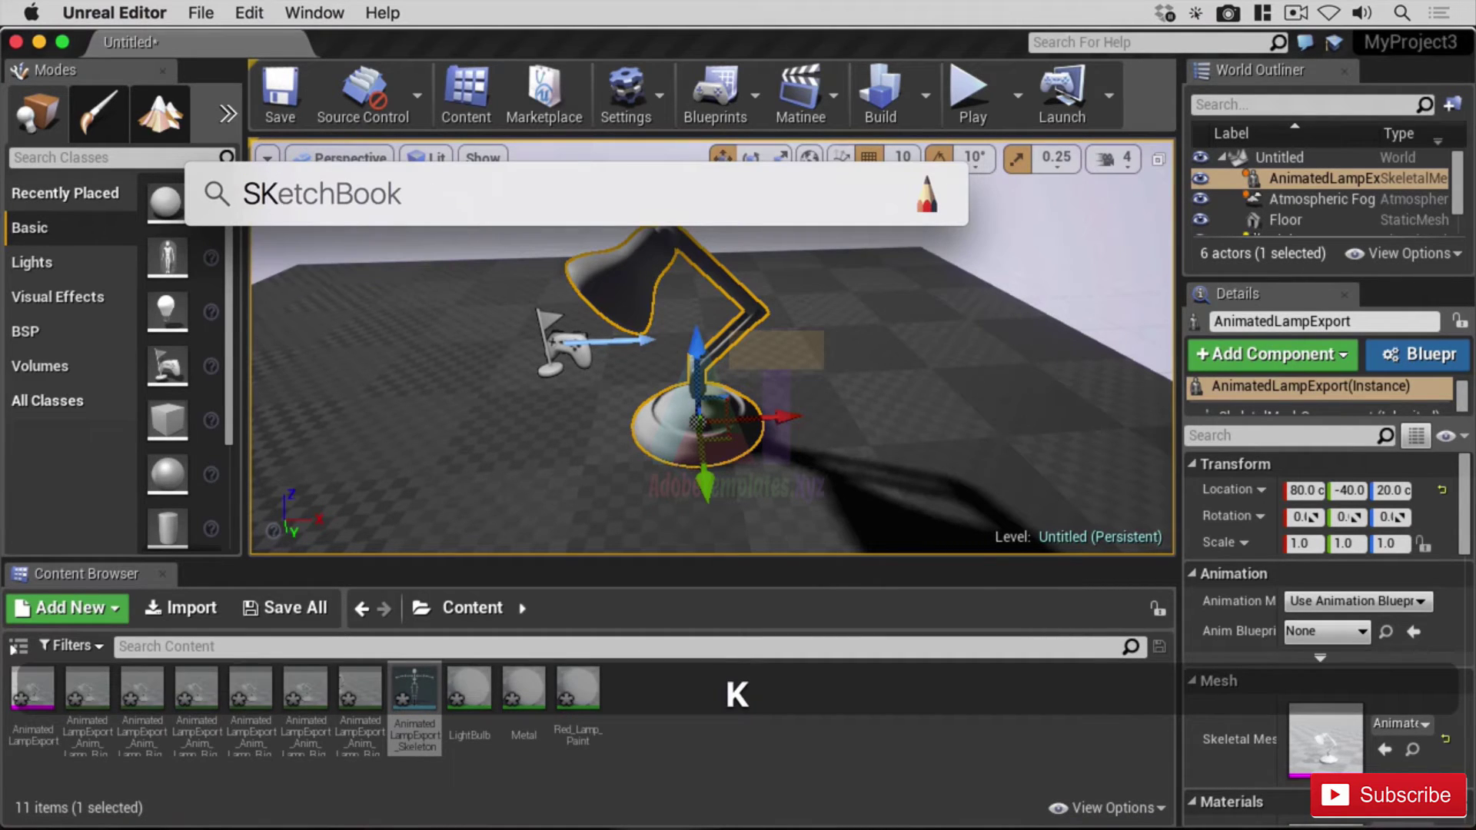
key("Return")
Open SketchUp
key("super+space")
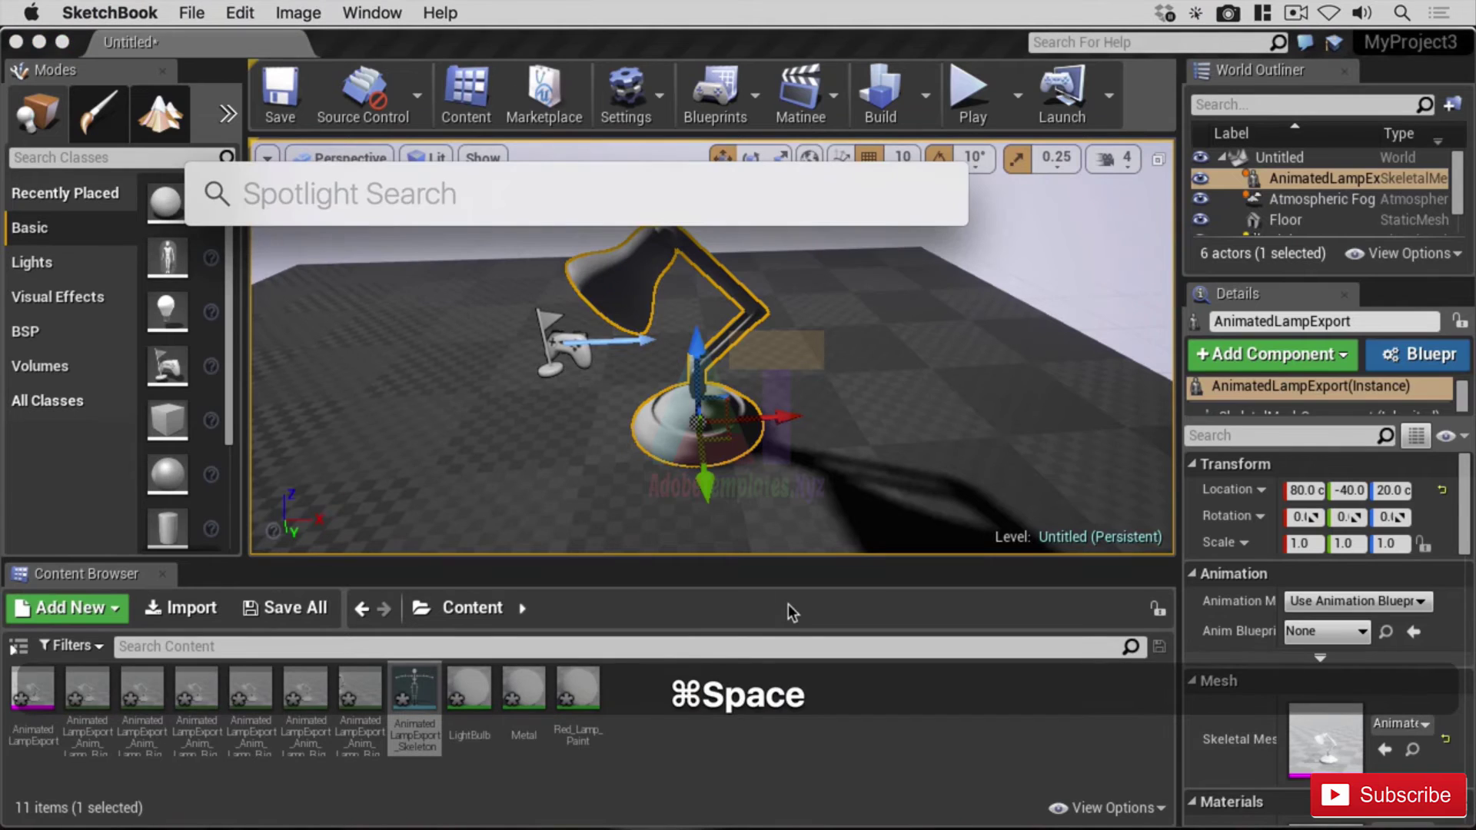
type("SKET")
type("UP")
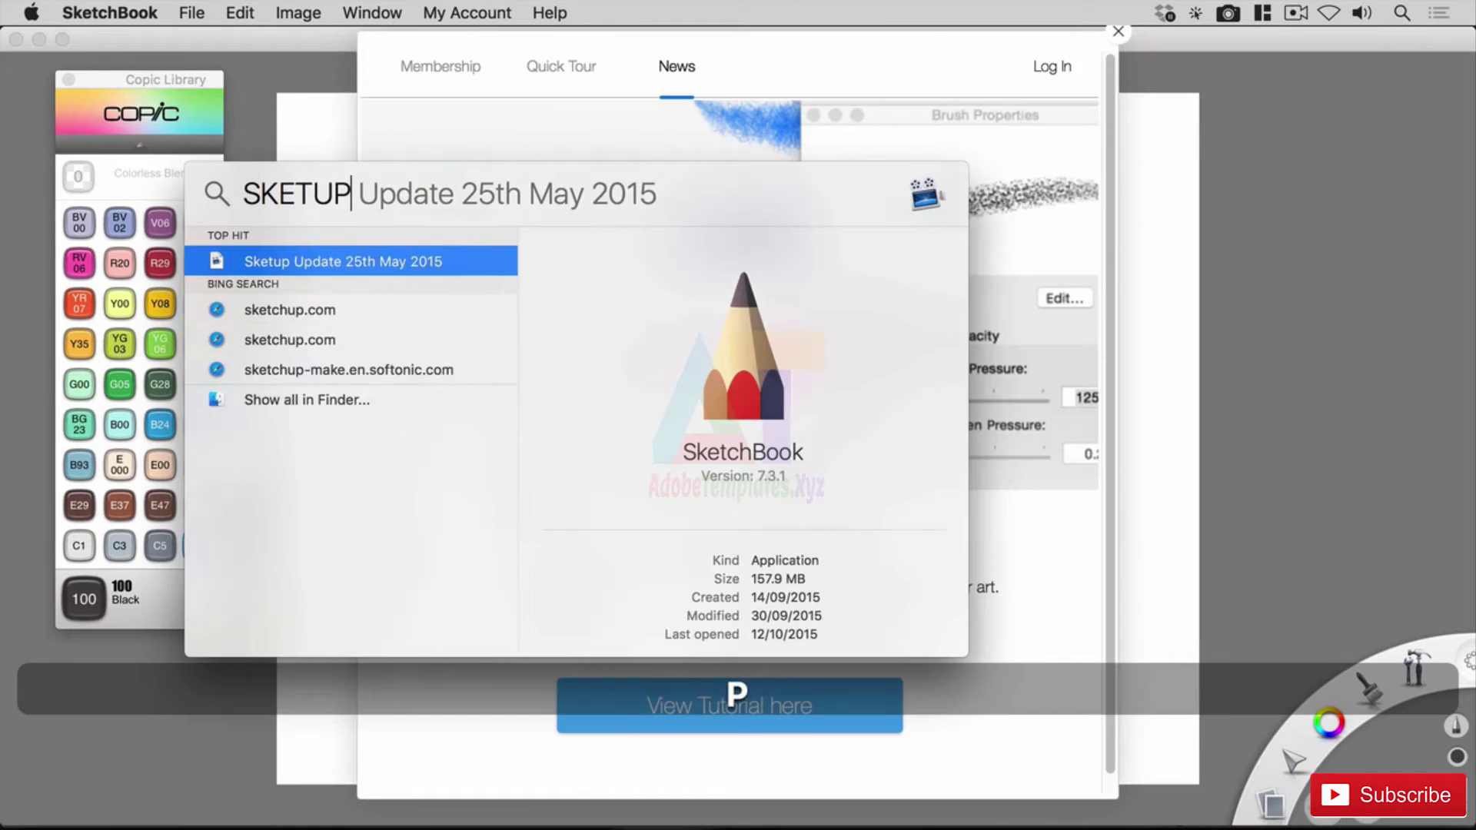
key("Return")
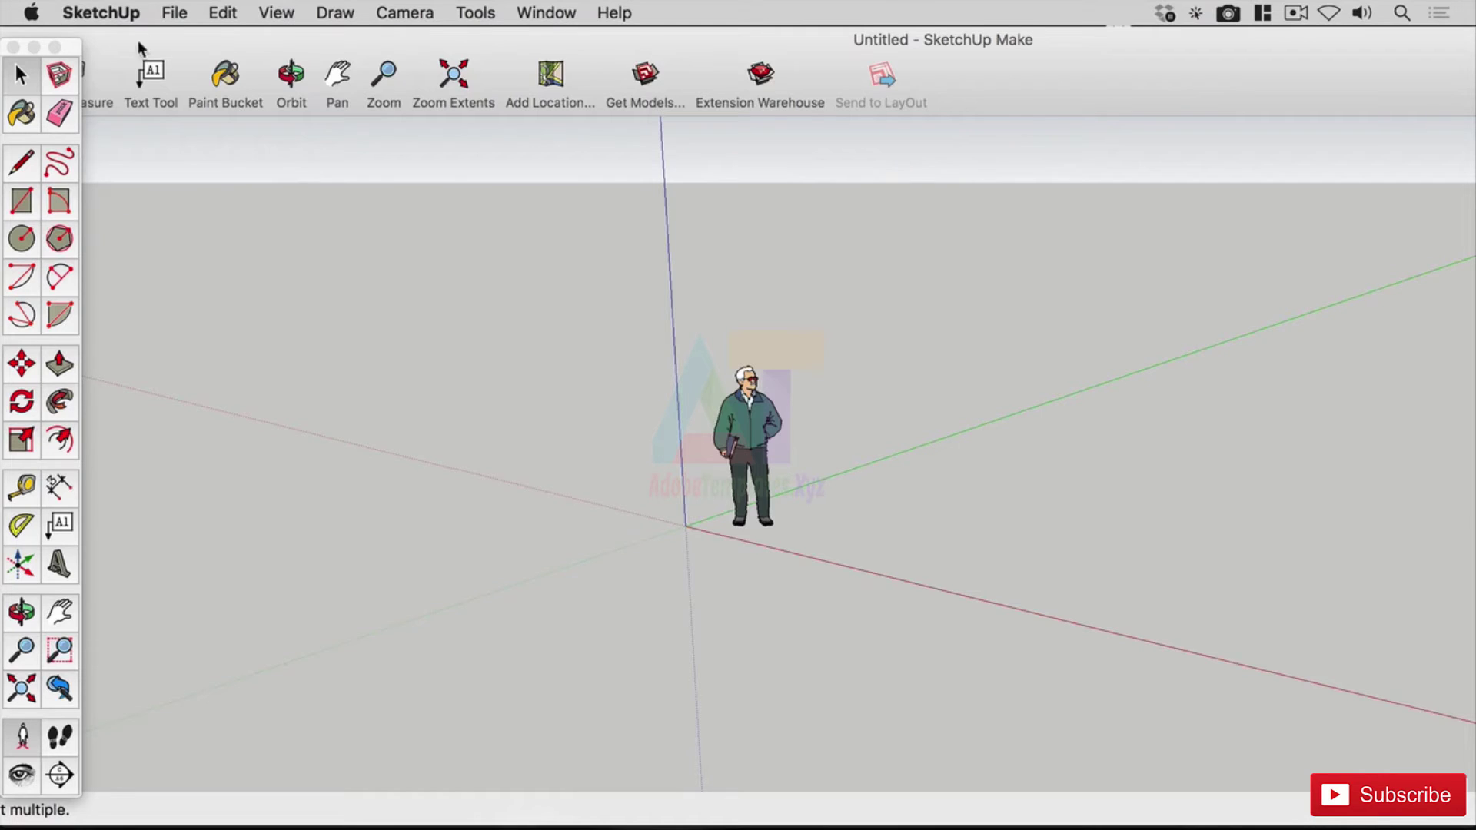
Start a file import, browse to the 05.animated.lamp folder, and review the file formats available for import
left_click(176, 15)
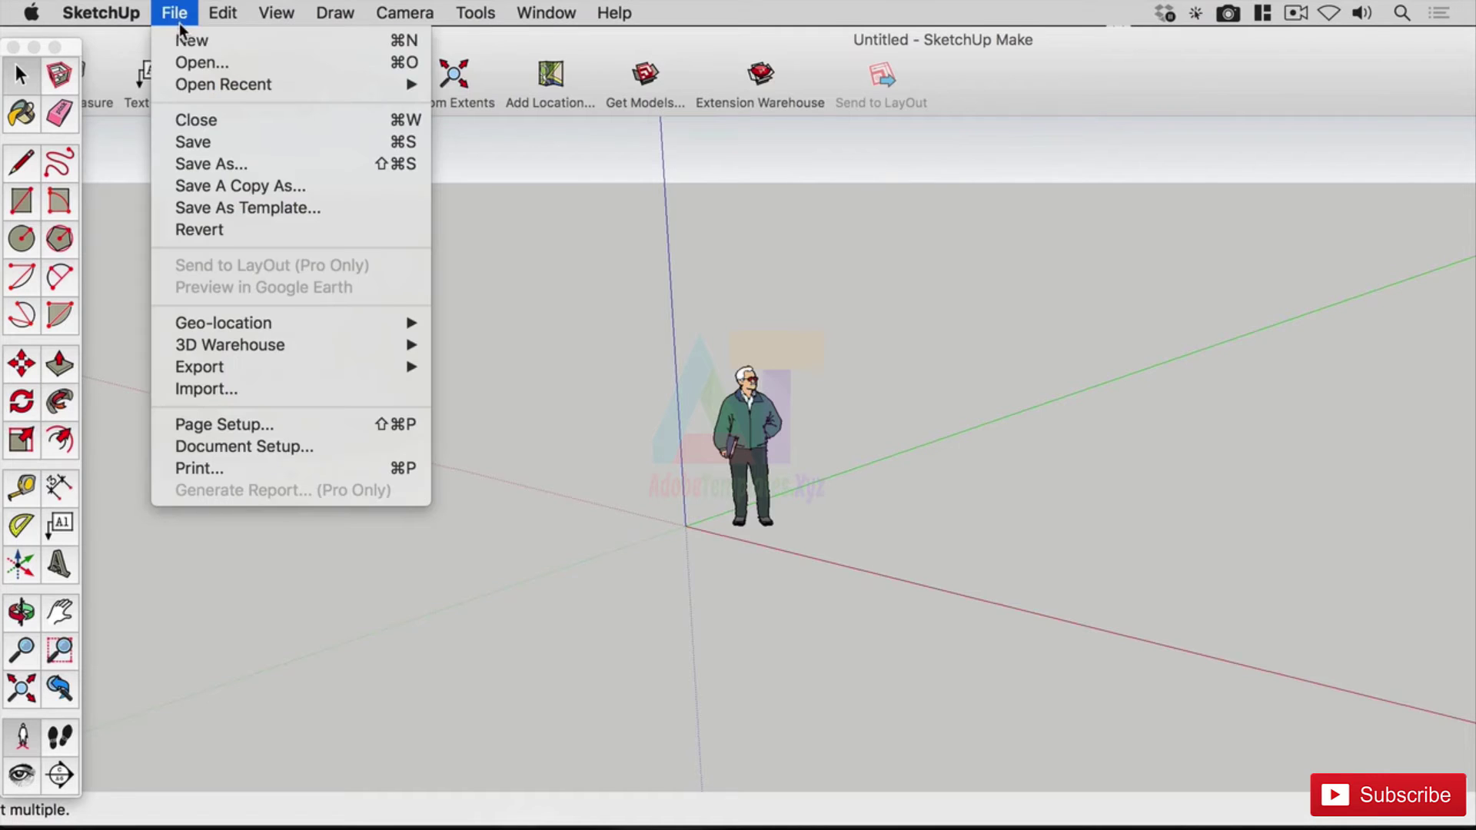
left_click(333, 386)
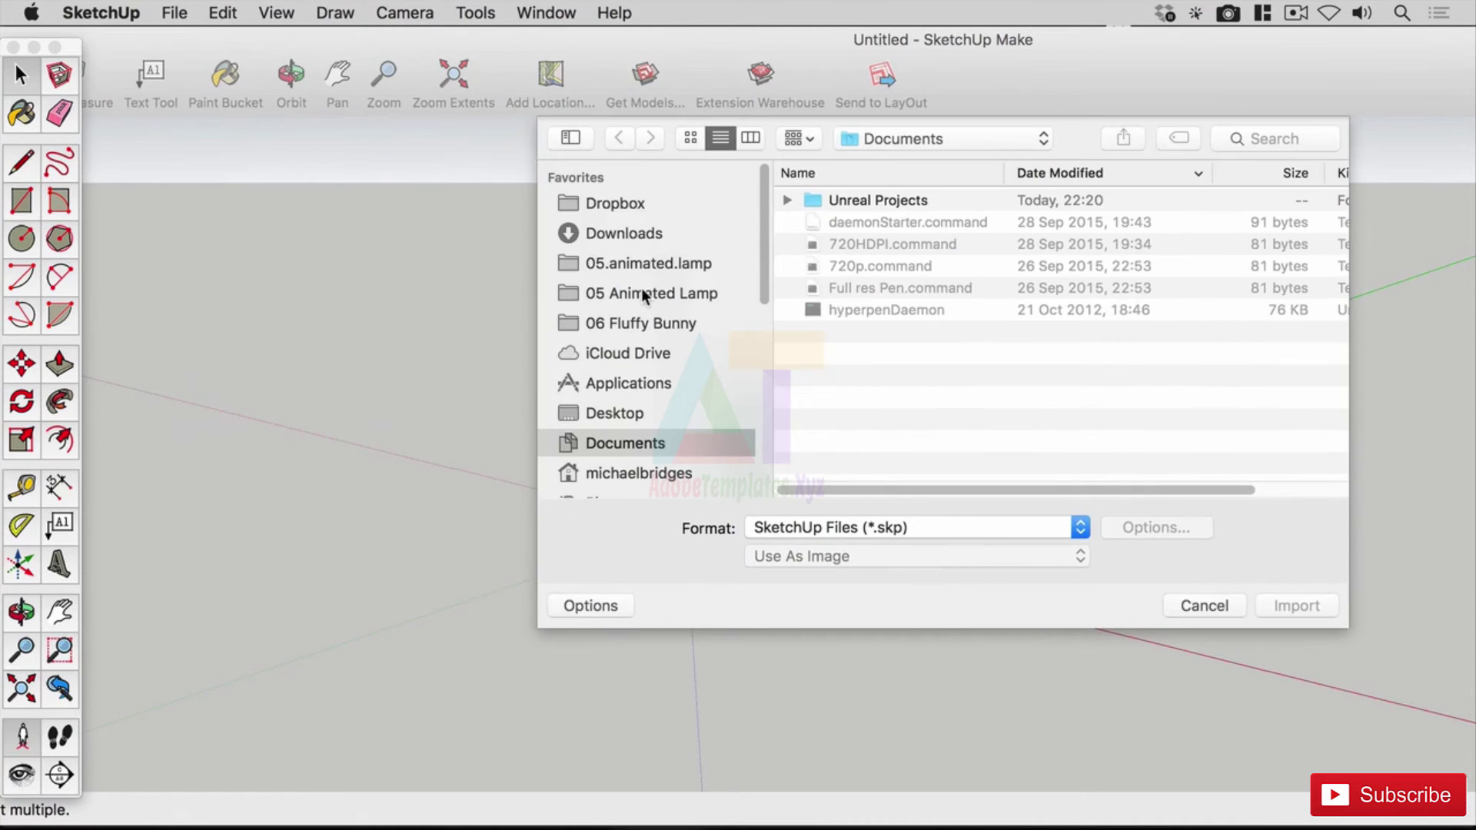
left_click(641, 295)
left_click(651, 264)
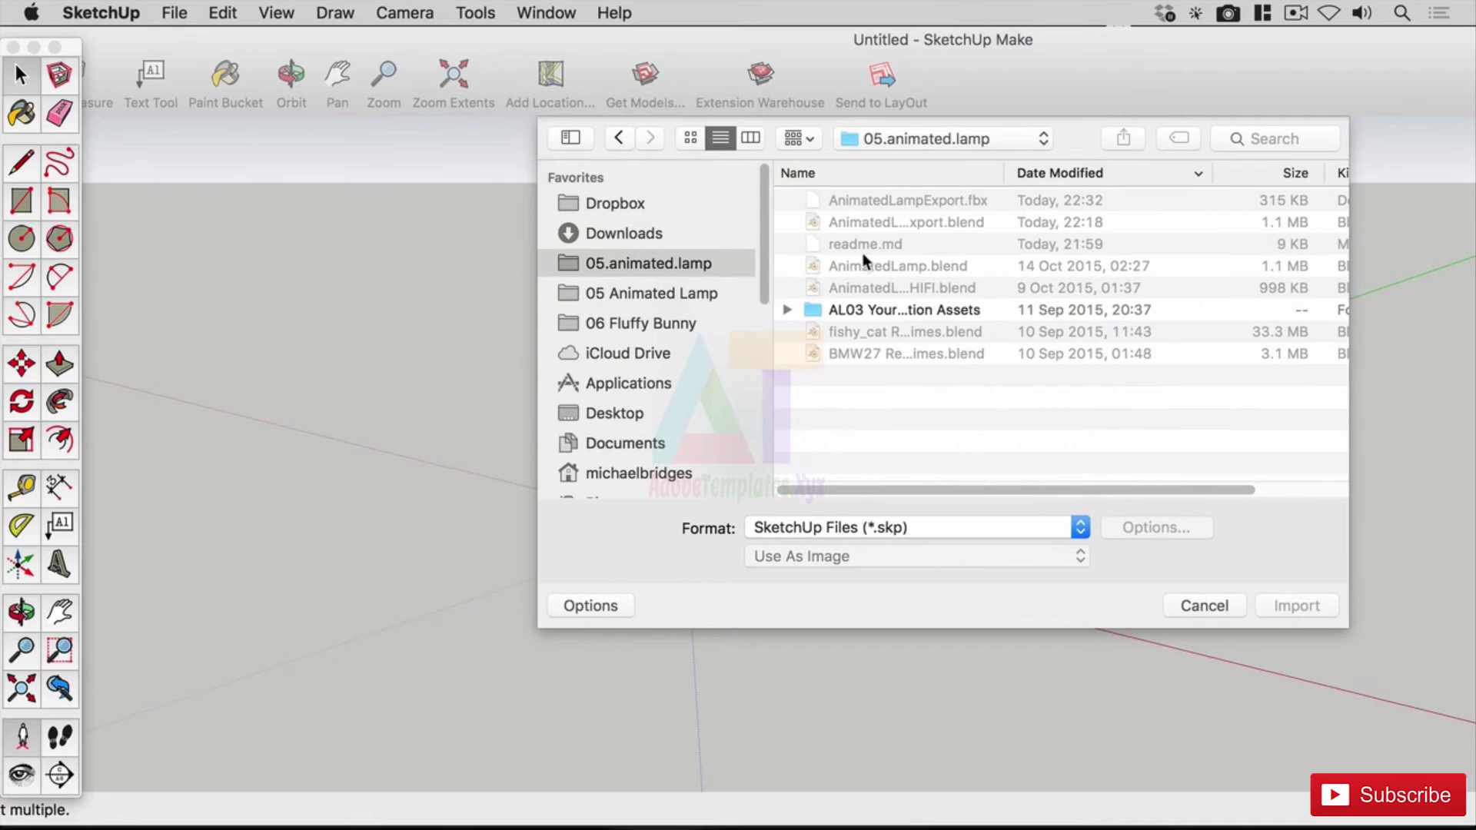
left_click(958, 518)
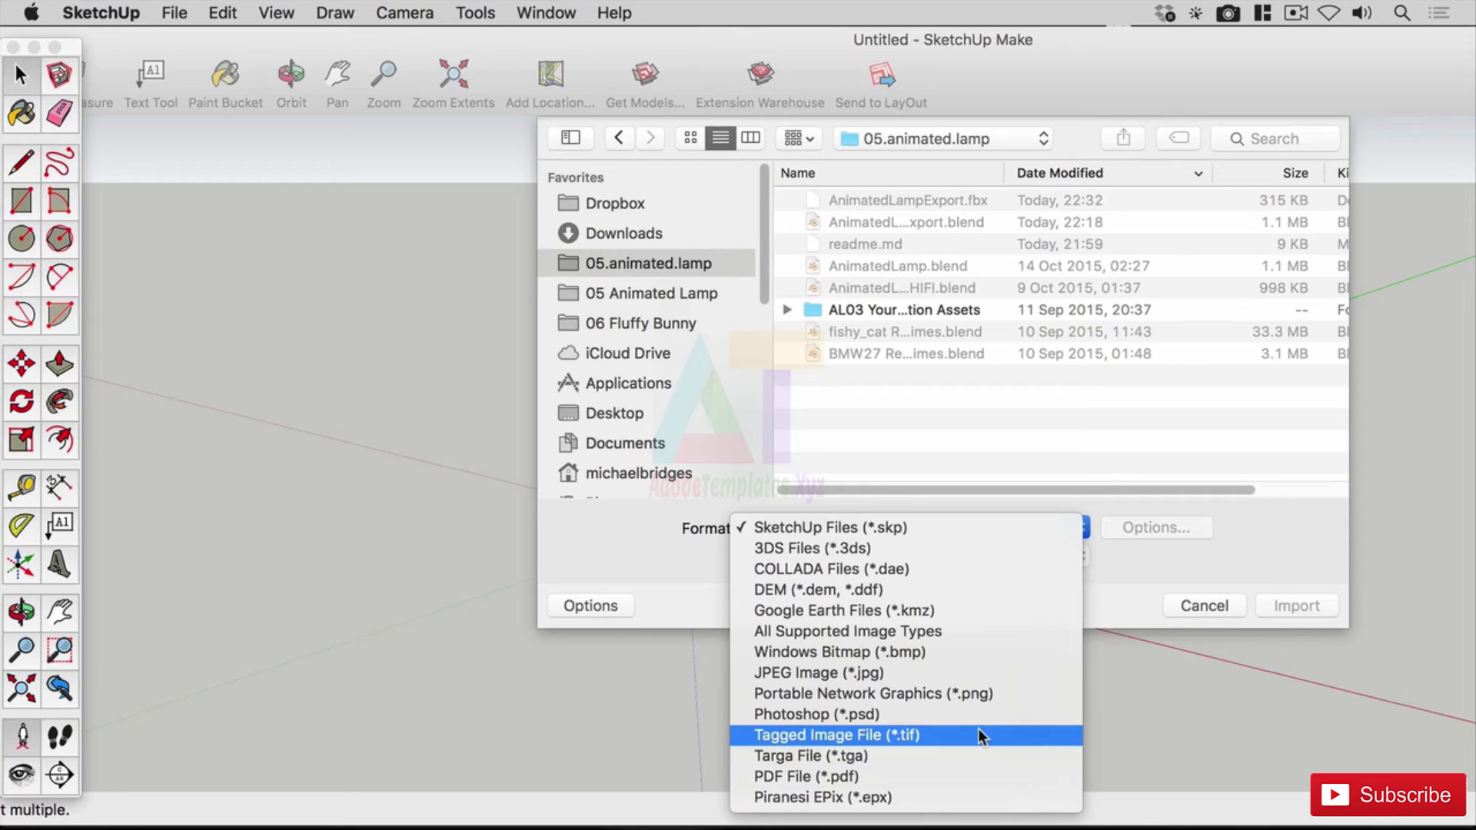
left_click(1167, 574)
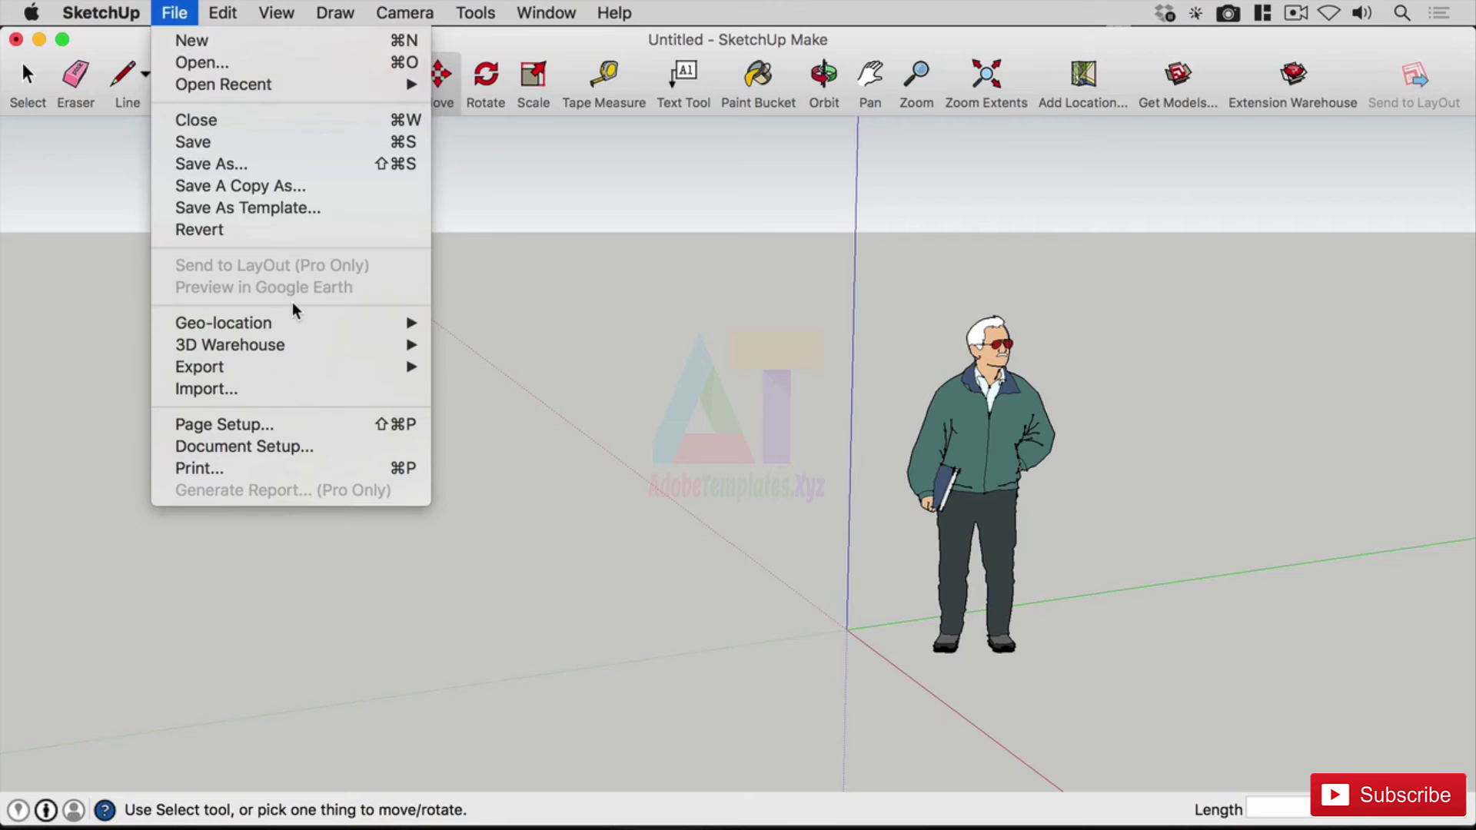
Import the lamp's COLLADA (.dae) export from the 05.animated.lamp folder and place it in the model beside the standing figure
left_click(316, 394)
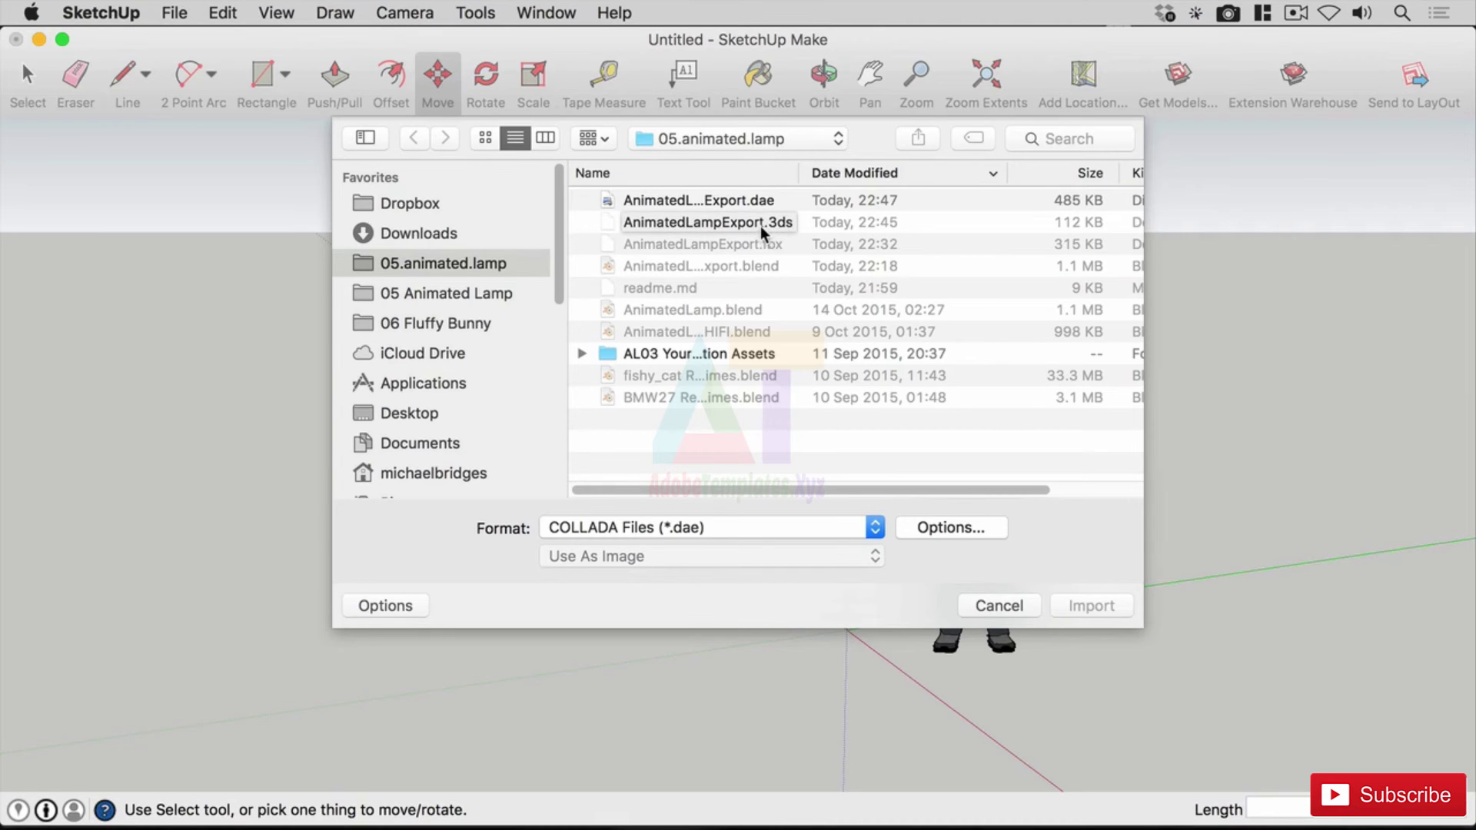
double_click(671, 202)
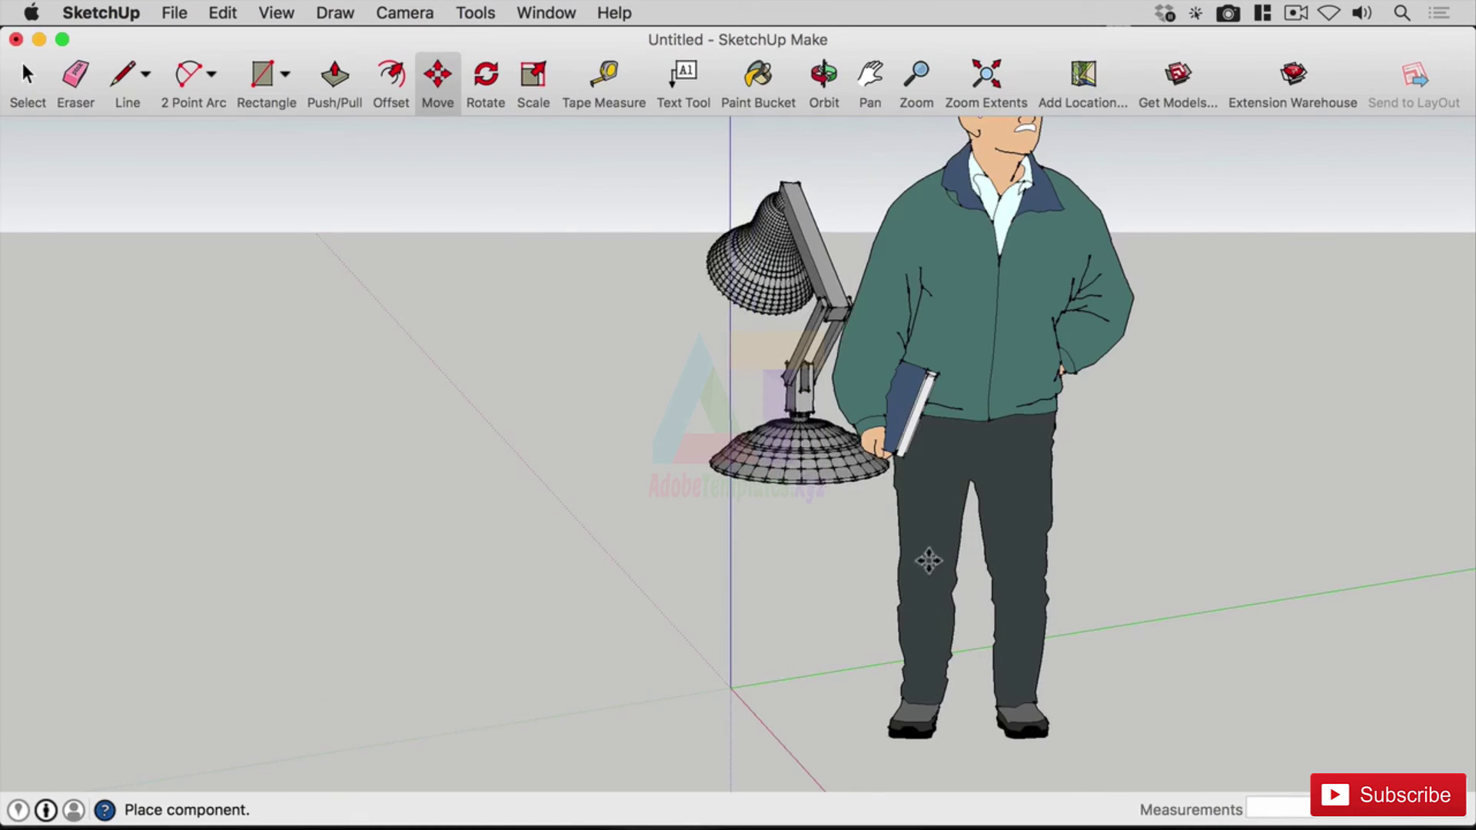
left_click(884, 577)
scroll(860, 570, "up", 3)
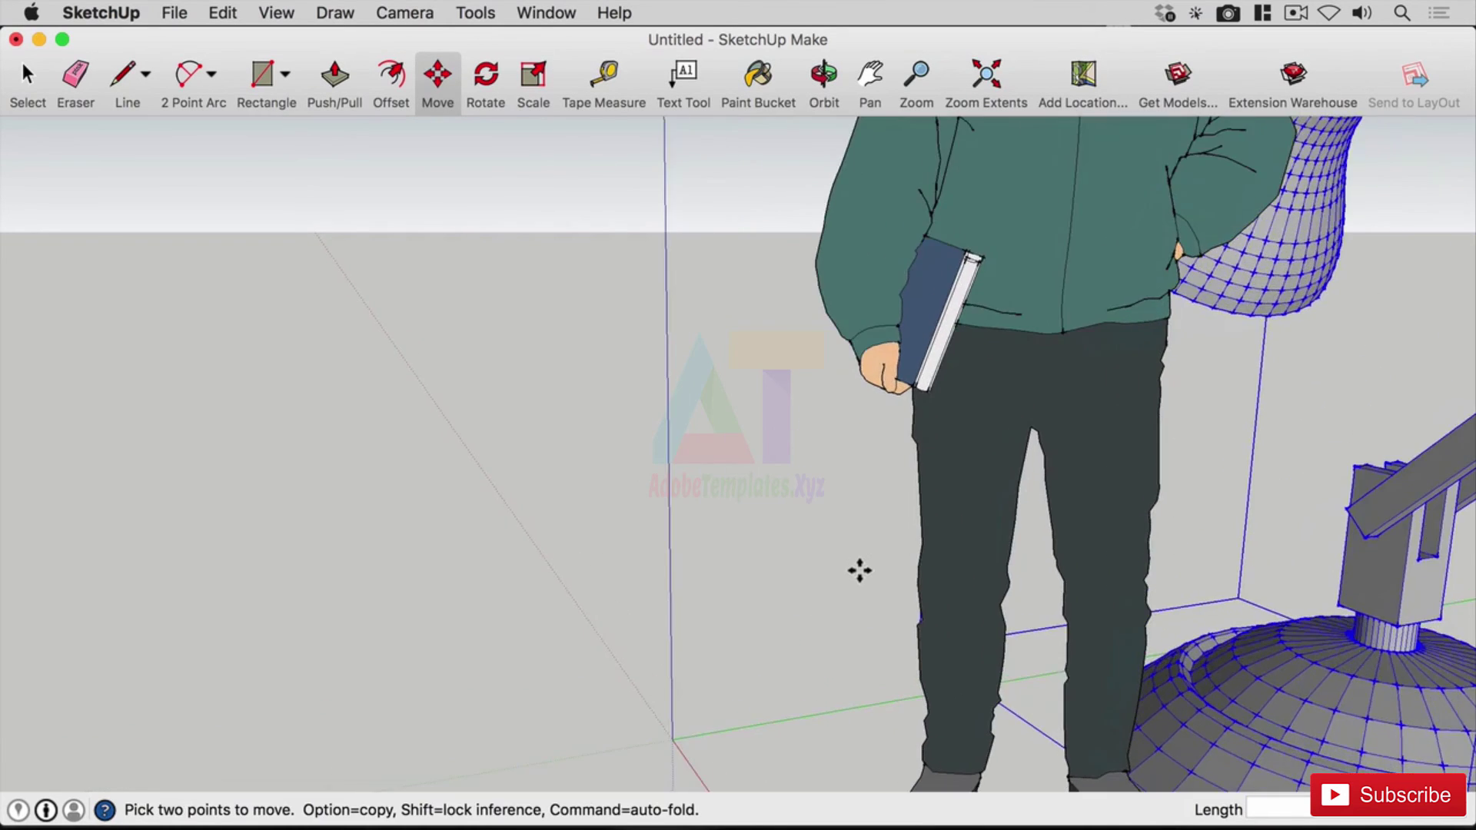
scroll(863, 567, "down", 6)
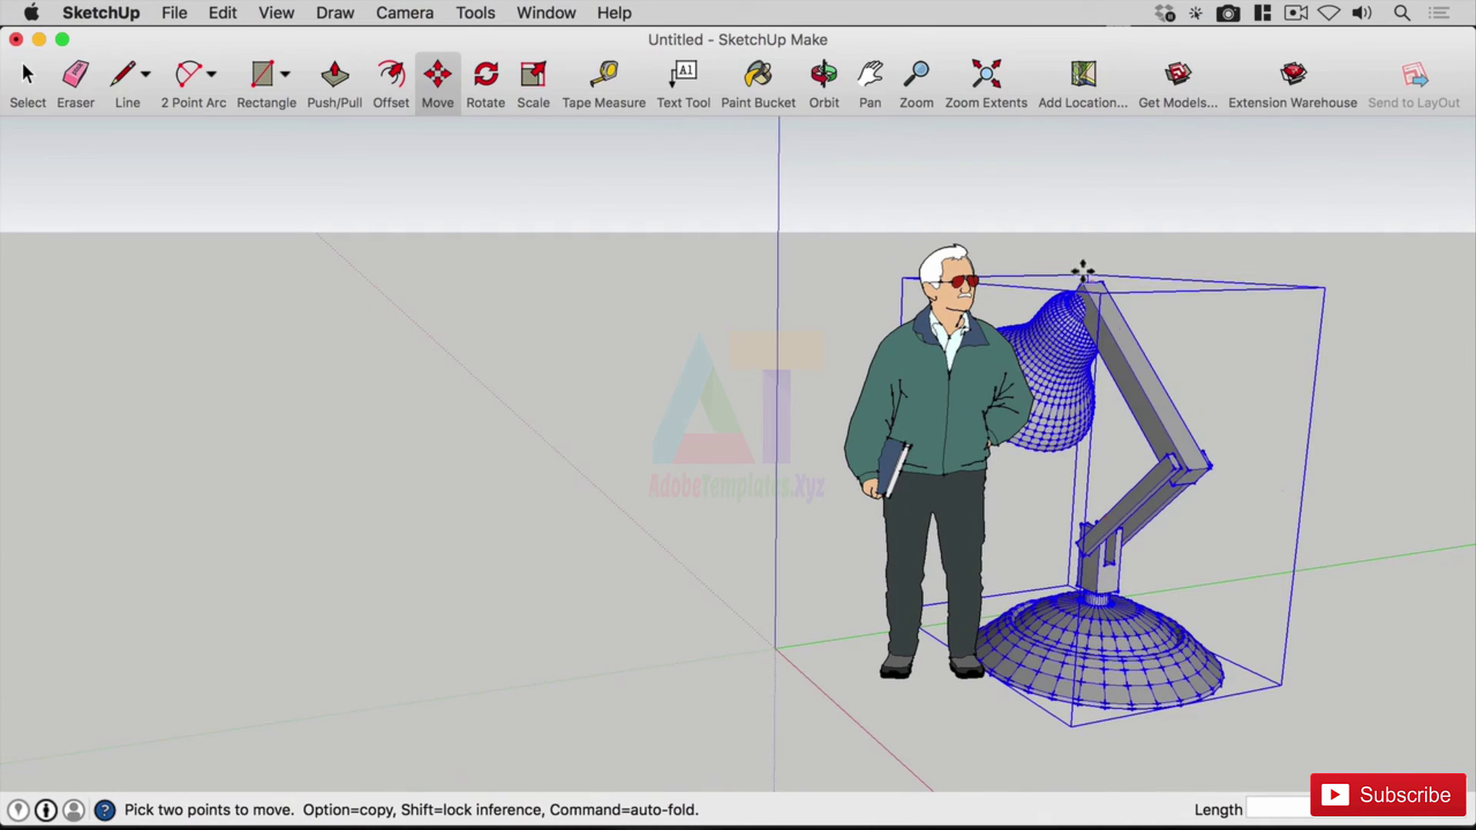
mouse_move(1024, 570)
Switch to AnimatedLampExport.blend in Blender and examine the lamp in the front orthographic view
mouse_move(254, 816)
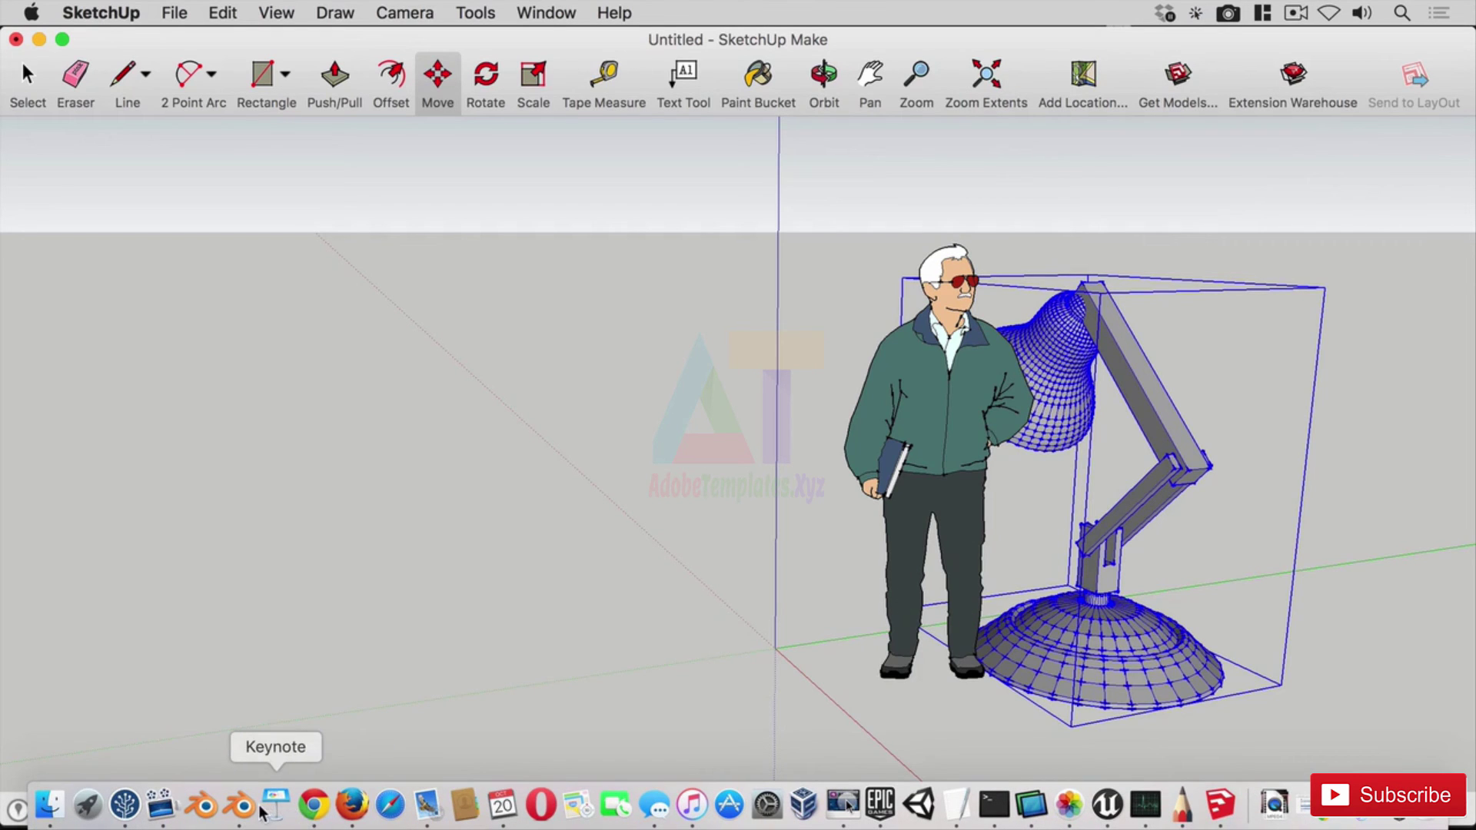
left_click(241, 805)
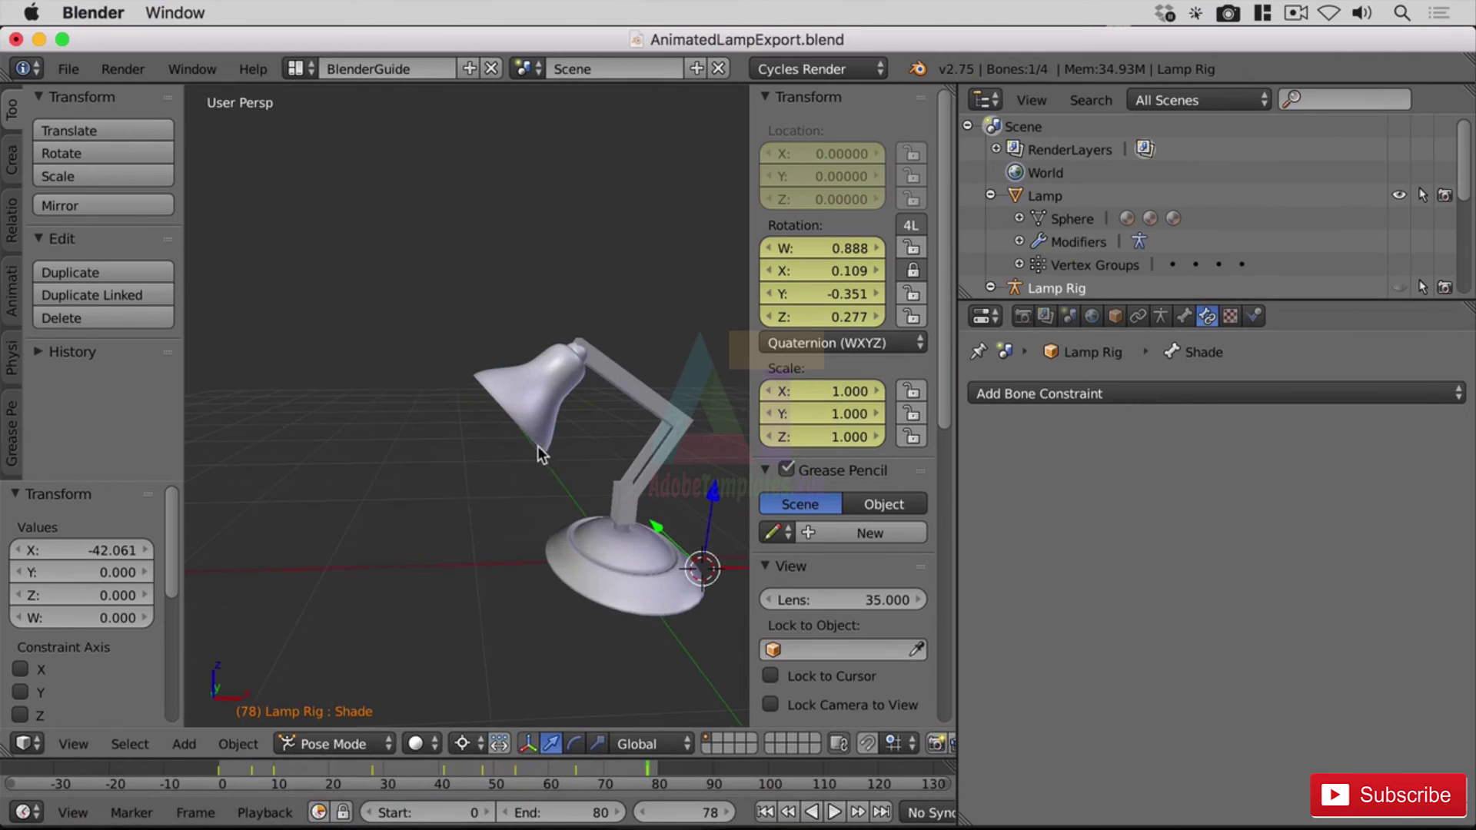
scroll(619, 595, "up", 4)
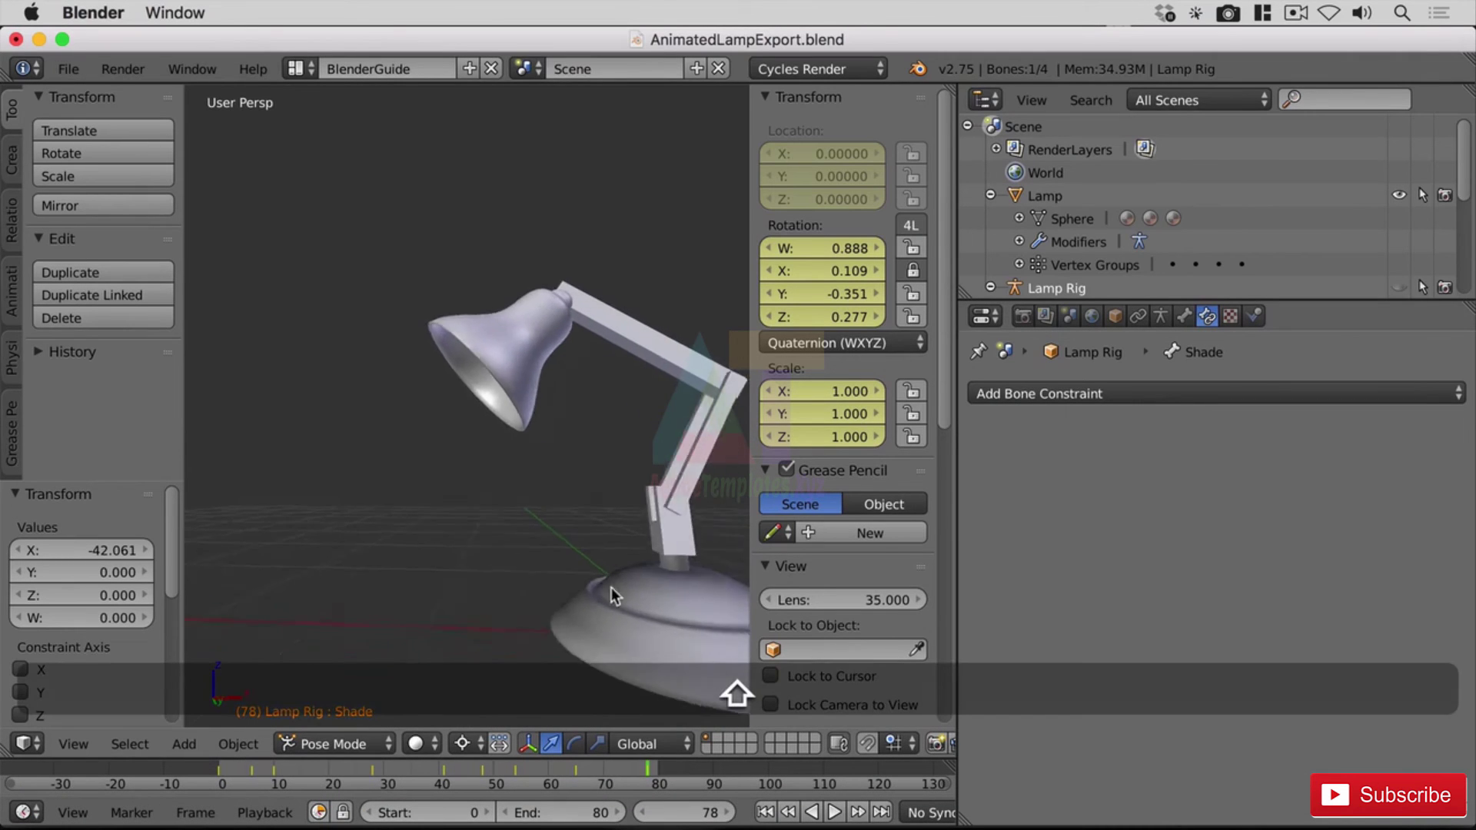
scroll(569, 584, "down", 3)
key("KP_1")
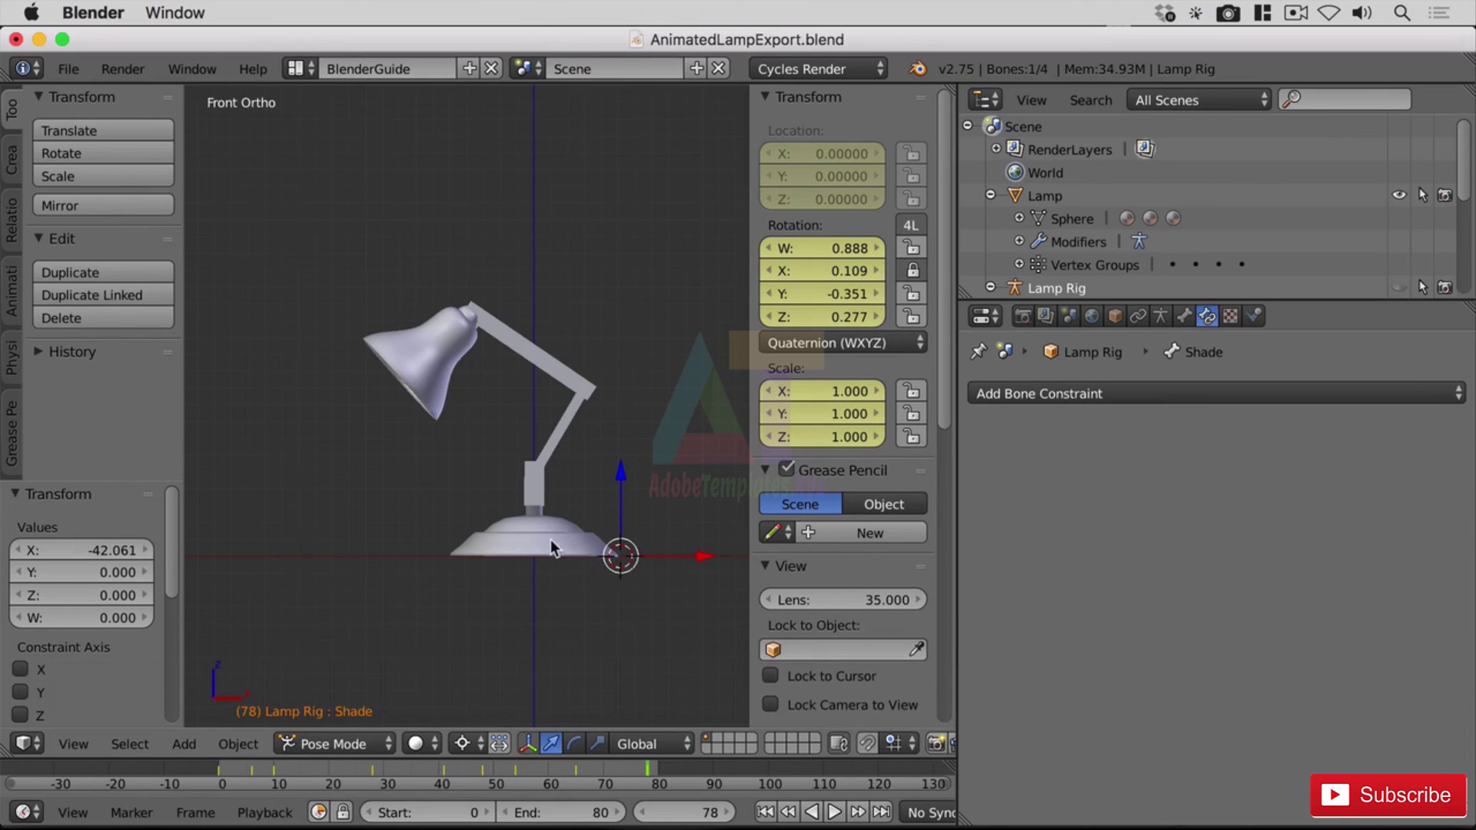
scroll(576, 437, "up", 1)
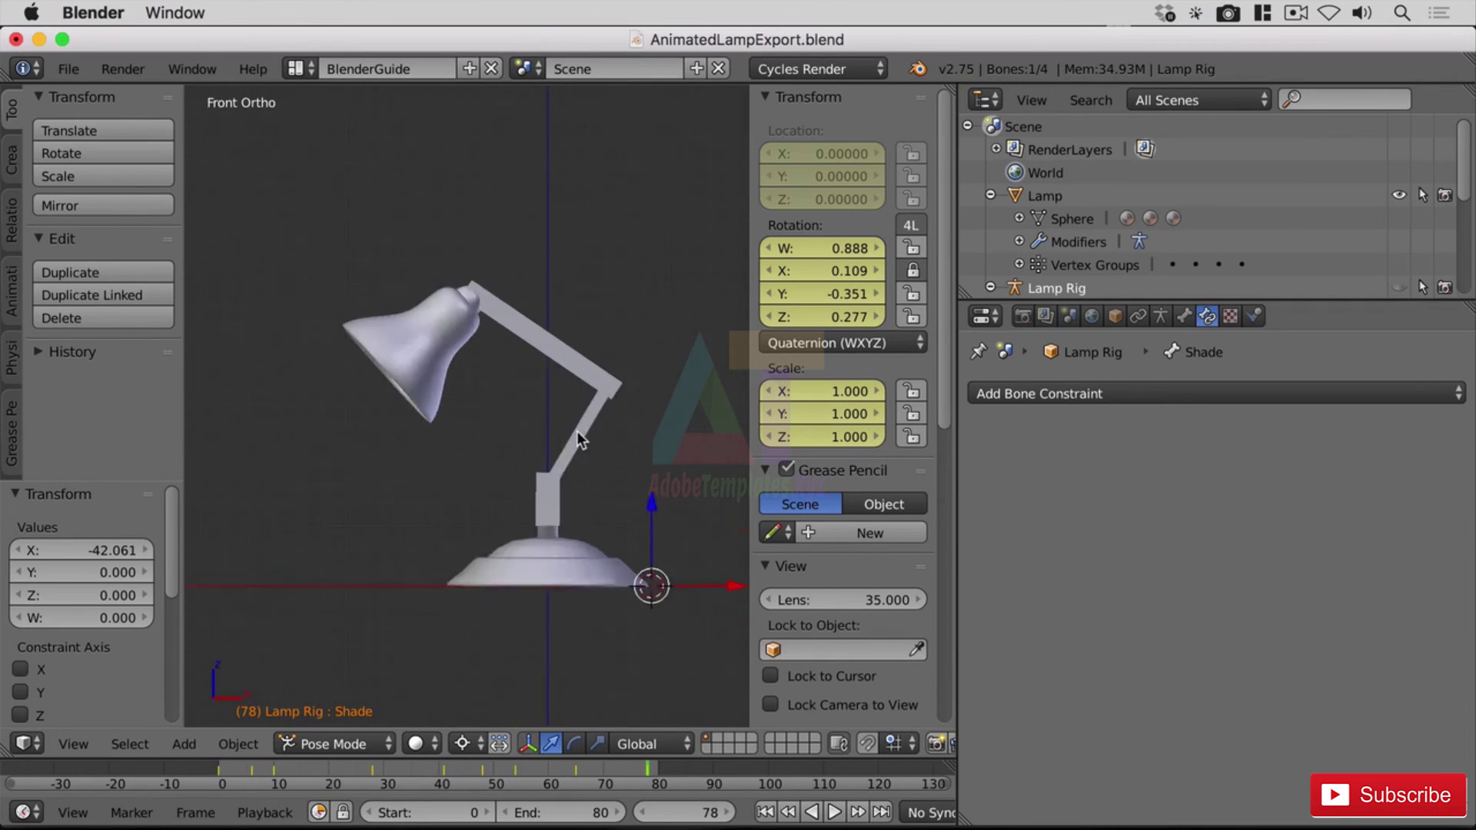
scroll(577, 434, "down", 3)
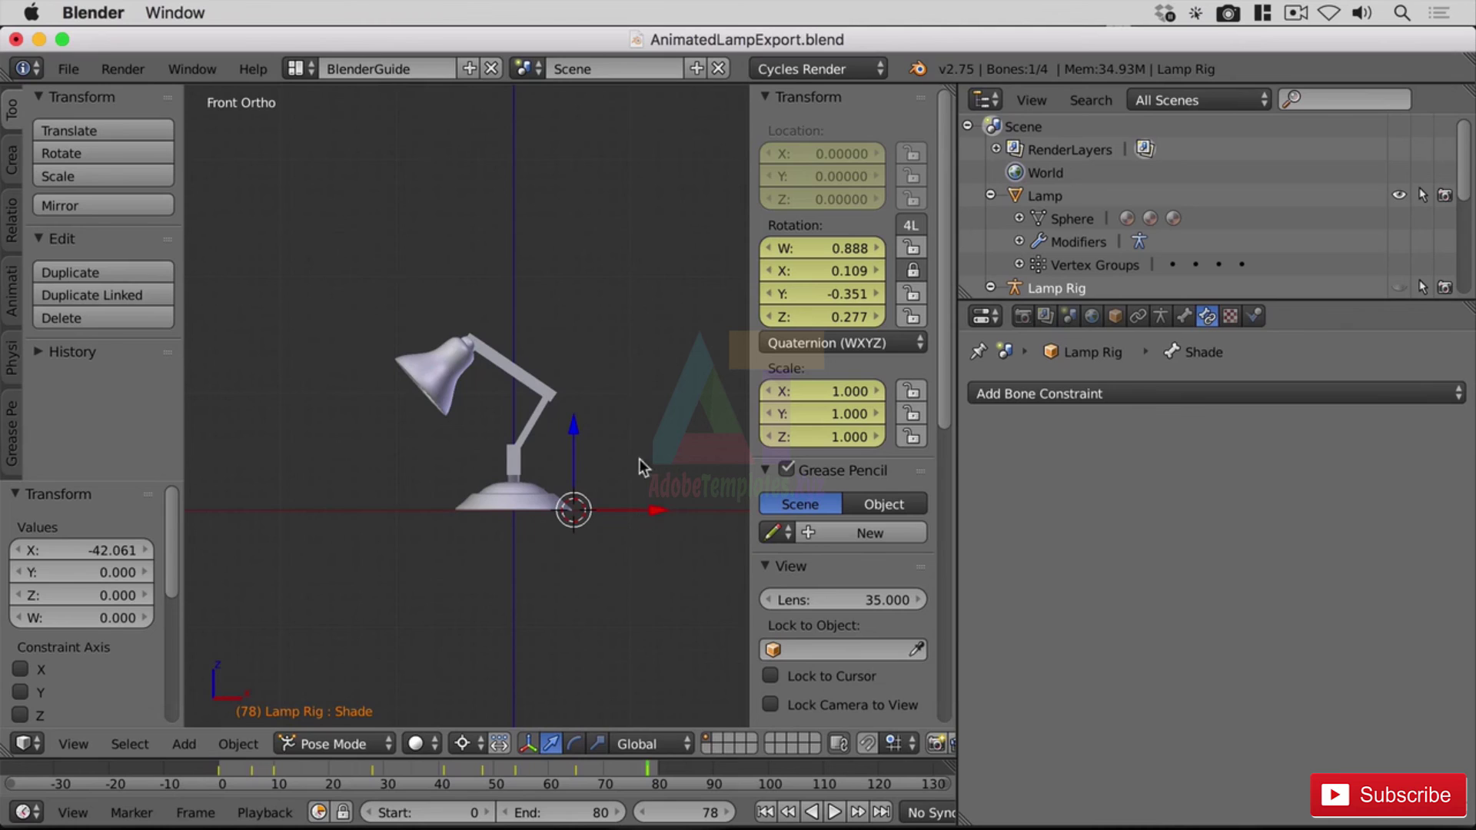